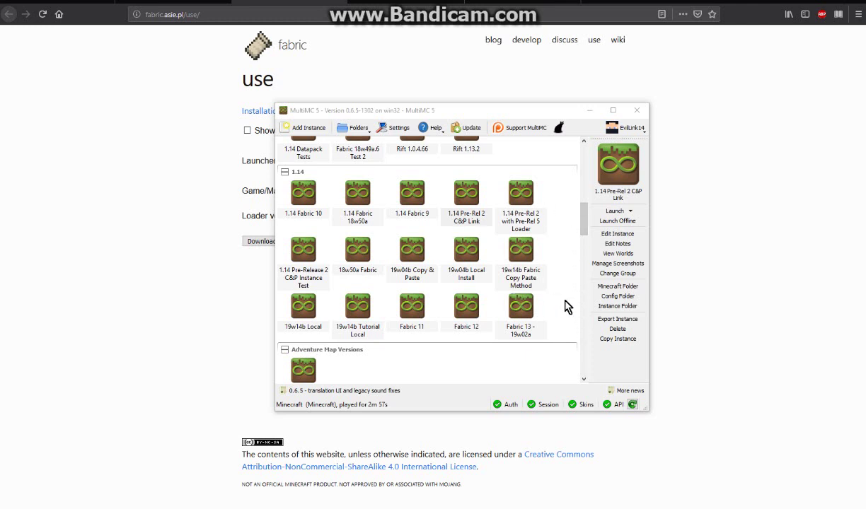
- Copy the Fabric 1.14 MultiMC instance URL and start a new instance in MultiMC
{"action": "left_click", "coordinate": [162, 207]}
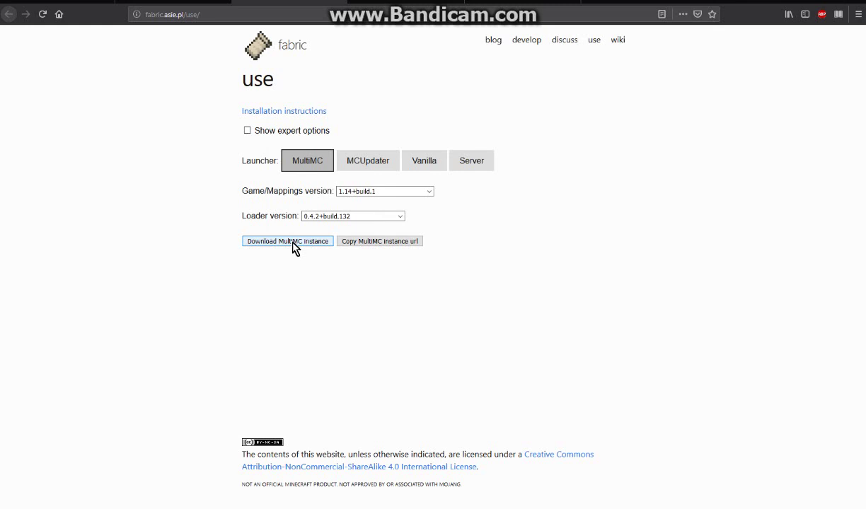
{"action": "left_click", "coordinate": [388, 242]}
{"action": "key", "text": "alt+Tab"}
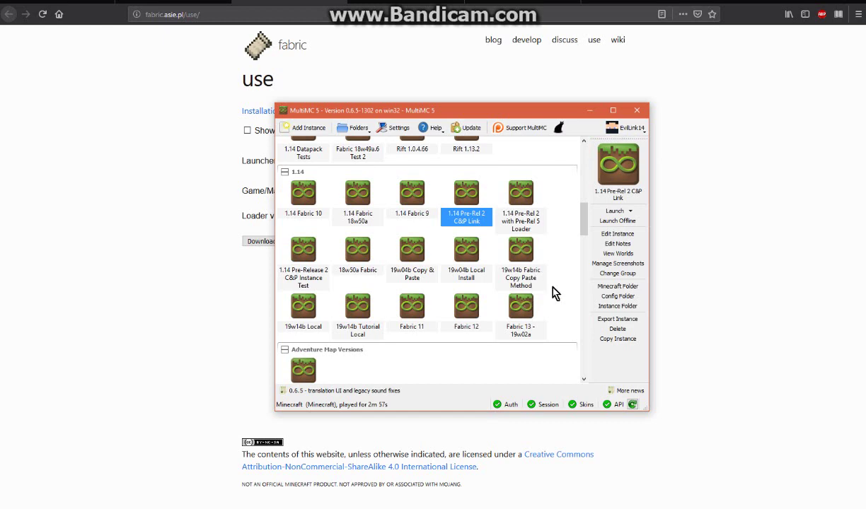
{"action": "right_click", "coordinate": [560, 331]}
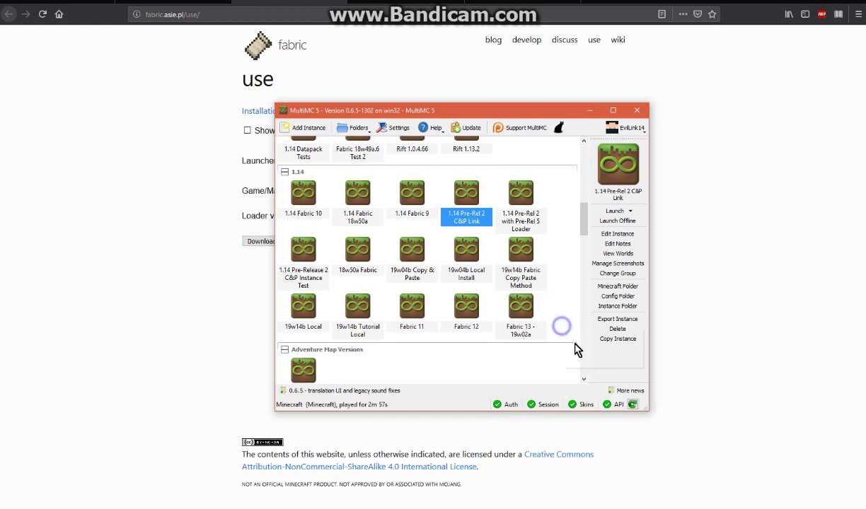
{"action": "left_click", "coordinate": [601, 351]}
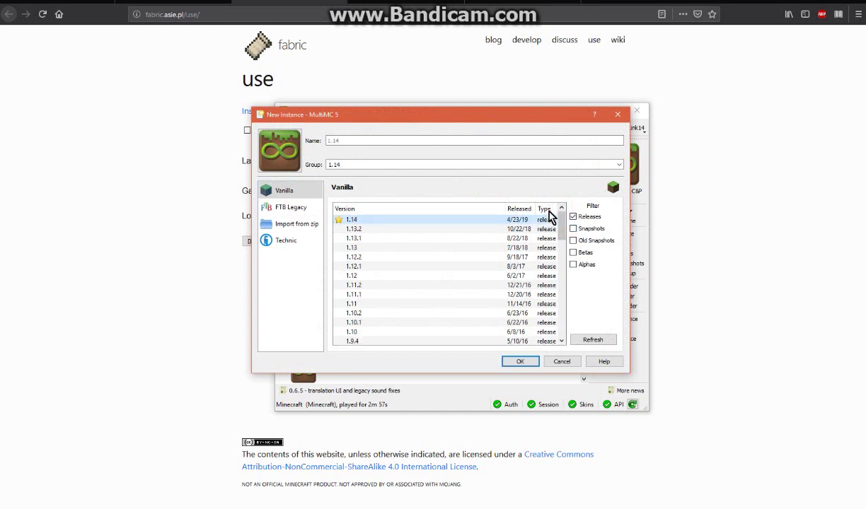
- Create instance '1.14 Rel C&P' by importing from the pasted Fabric instance URL
{"action": "left_click", "coordinate": [348, 139]}
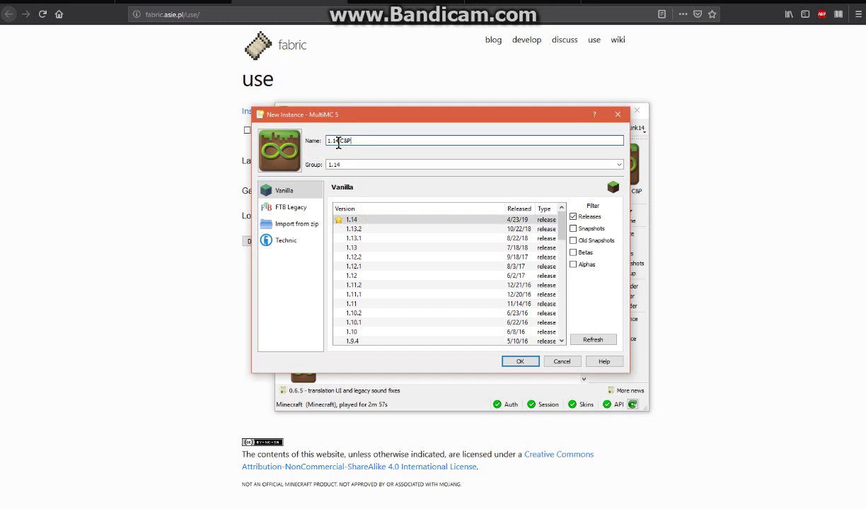
{"action": "type", "text": "Rel"}
{"action": "left_click", "coordinate": [295, 224]}
{"action": "left_click", "coordinate": [382, 216]}
{"action": "key", "text": "ctrl+v"}
{"action": "left_click", "coordinate": [286, 192]}
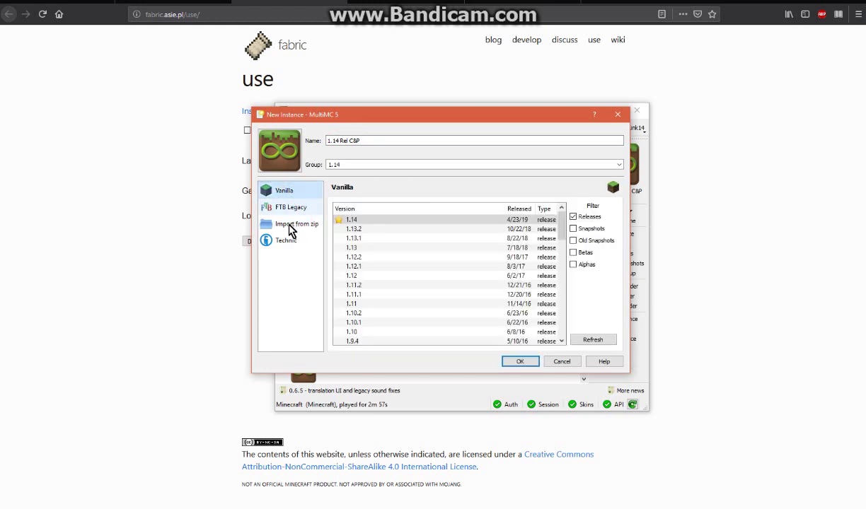
{"action": "left_click", "coordinate": [290, 226]}
{"action": "left_click", "coordinate": [520, 361]}
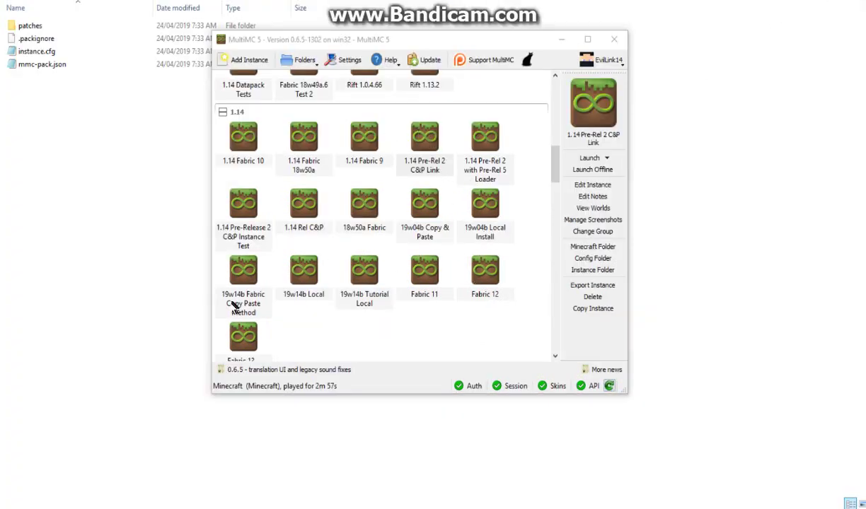
- Open the Edit Instance settings of the 1.14 Rel C&P instance
{"action": "left_click", "coordinate": [555, 355]}
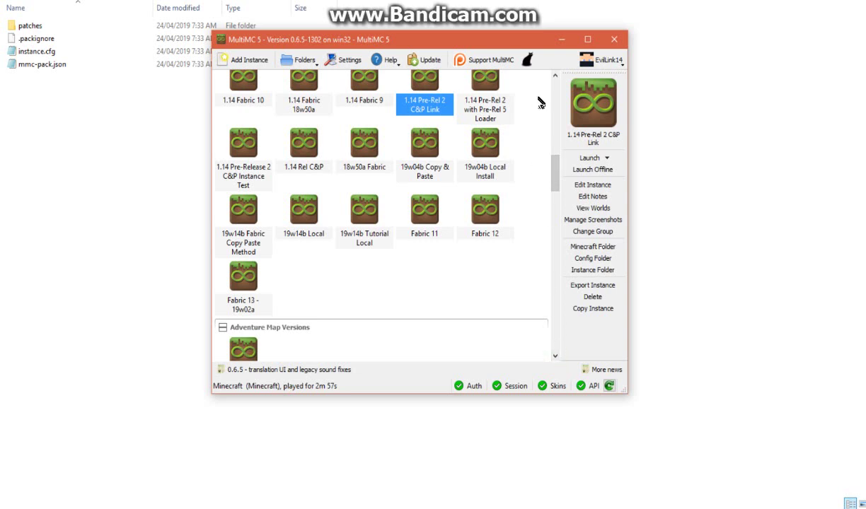
{"action": "left_click", "coordinate": [556, 77]}
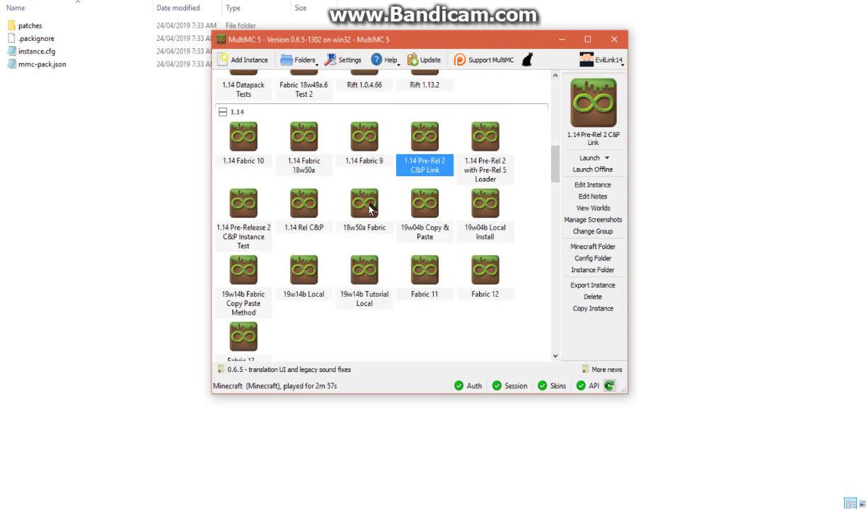
{"action": "left_click", "coordinate": [299, 206]}
{"action": "left_click", "coordinate": [591, 184]}
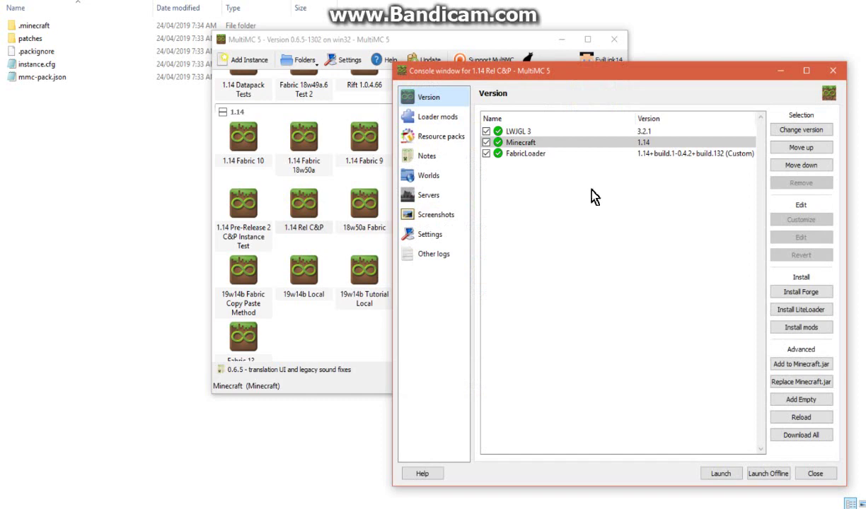
- Paste the 20 mod jars into .minecraft/mods and launch 1.14 Rel C&P
{"action": "double_click", "coordinate": [34, 25]}
{"action": "left_click", "coordinate": [39, 39]}
{"action": "double_click", "coordinate": [38, 39]}
{"action": "left_click", "coordinate": [417, 171]}
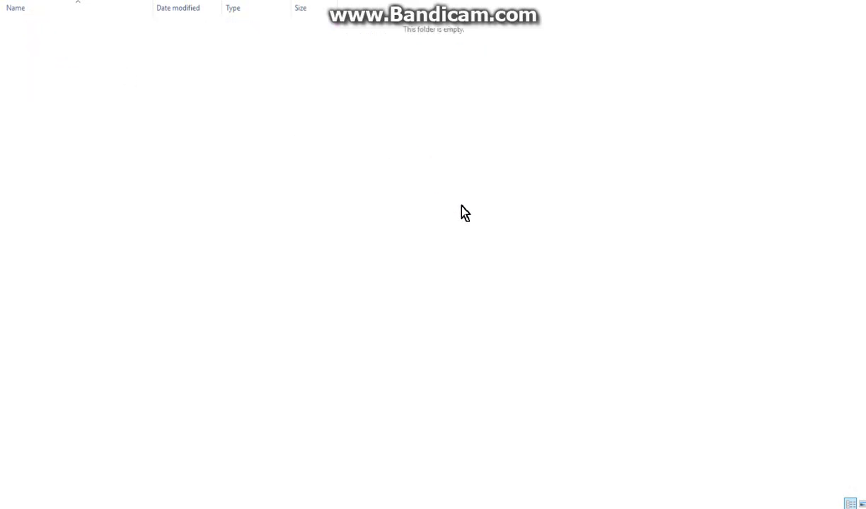
{"action": "key", "text": "ctrl+v"}
{"action": "left_click", "coordinate": [518, 252]}
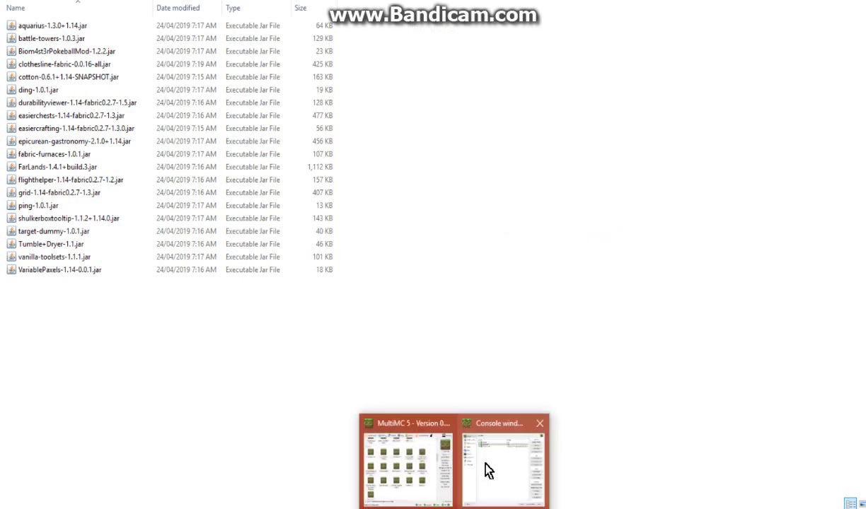
{"action": "left_click", "coordinate": [488, 471]}
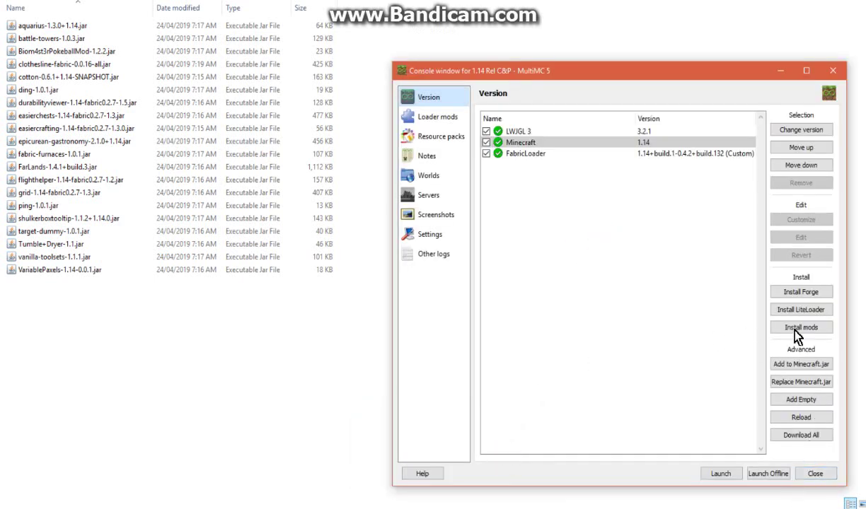
{"action": "left_click", "coordinate": [720, 474]}
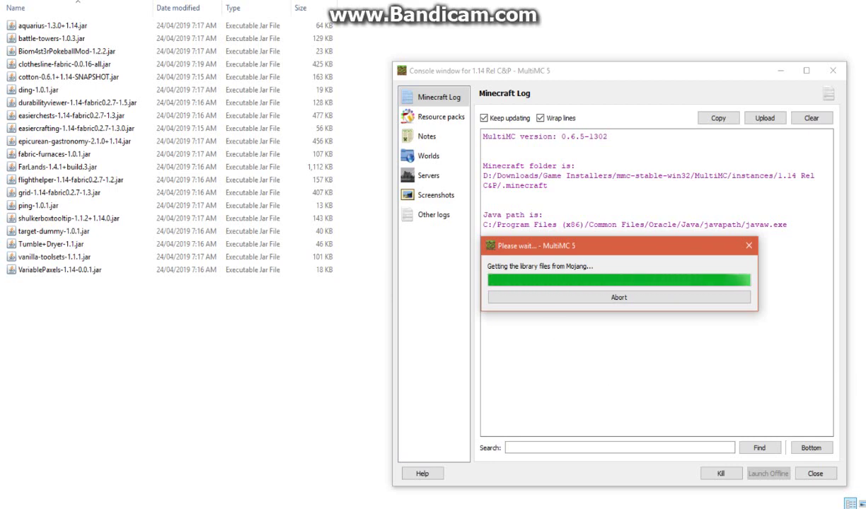
- Save the Fabric MultiMC instance zip for 1.14+build.1 with loader 0.4.2+build.132
{"action": "mouse_move", "coordinate": [397, 458]}
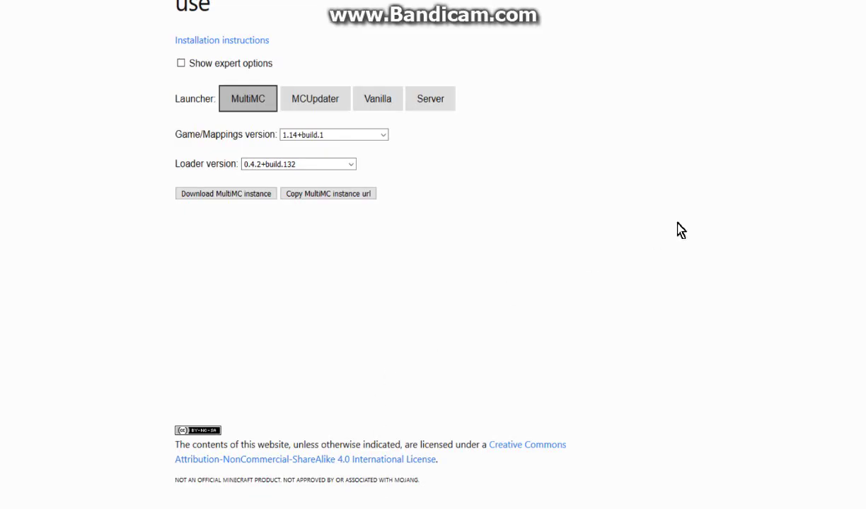
{"action": "left_click", "coordinate": [678, 289]}
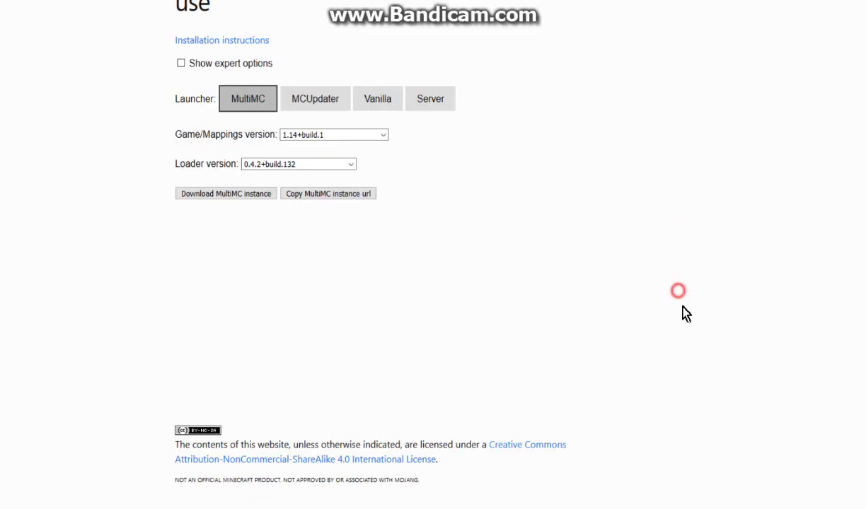
{"action": "left_click", "coordinate": [240, 197]}
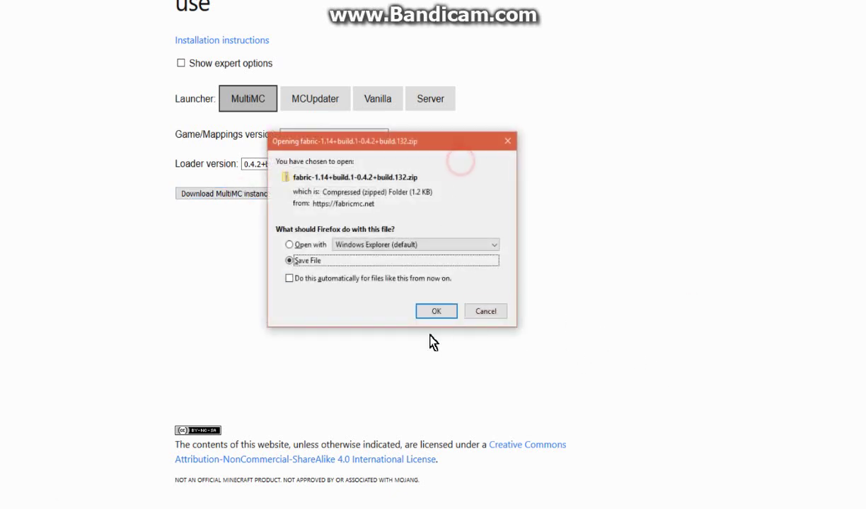
{"action": "left_click", "coordinate": [437, 312]}
{"action": "left_click", "coordinate": [694, 340]}
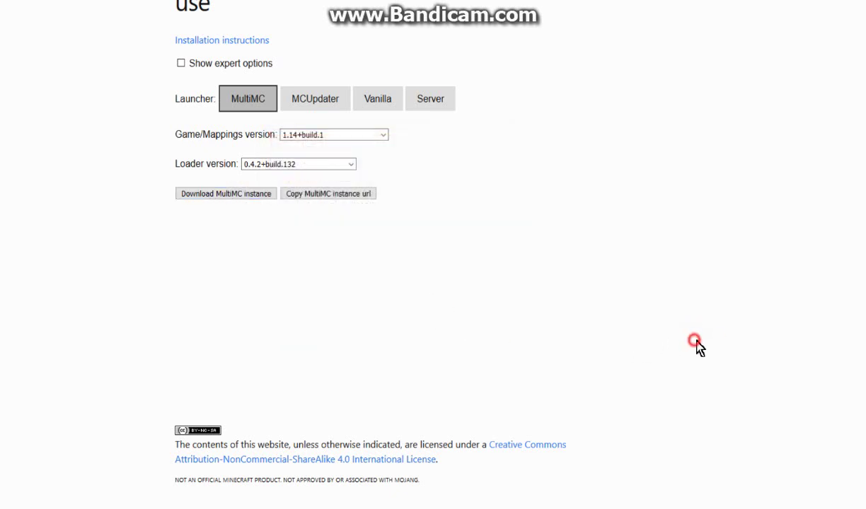
- Switch through the MultiMC console and Fabric page to the mod-jar folder in File Explorer
{"action": "left_click", "coordinate": [500, 459]}
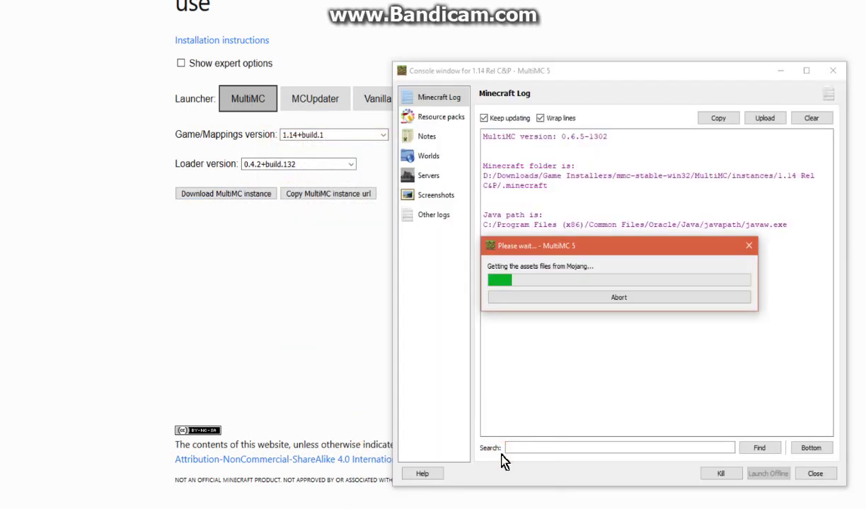
{"action": "left_click", "coordinate": [211, 286]}
{"action": "left_click", "coordinate": [385, 315]}
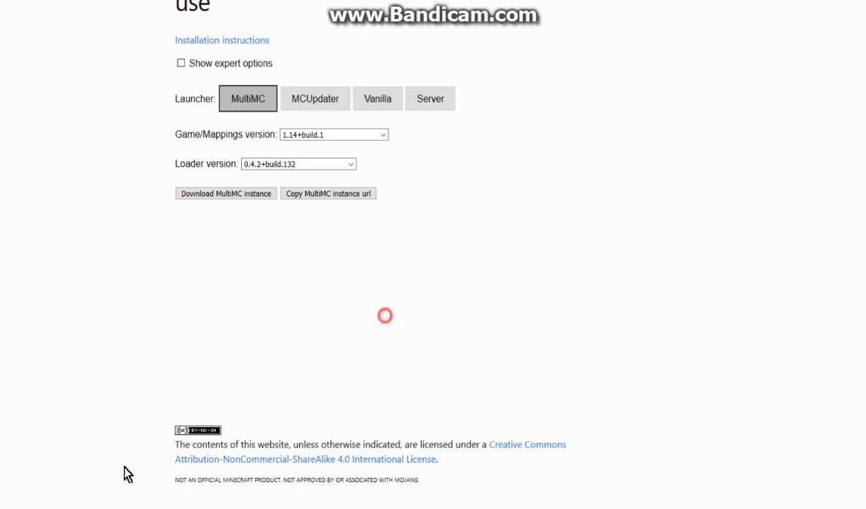
{"action": "left_click", "coordinate": [109, 453]}
{"action": "left_click", "coordinate": [442, 343]}
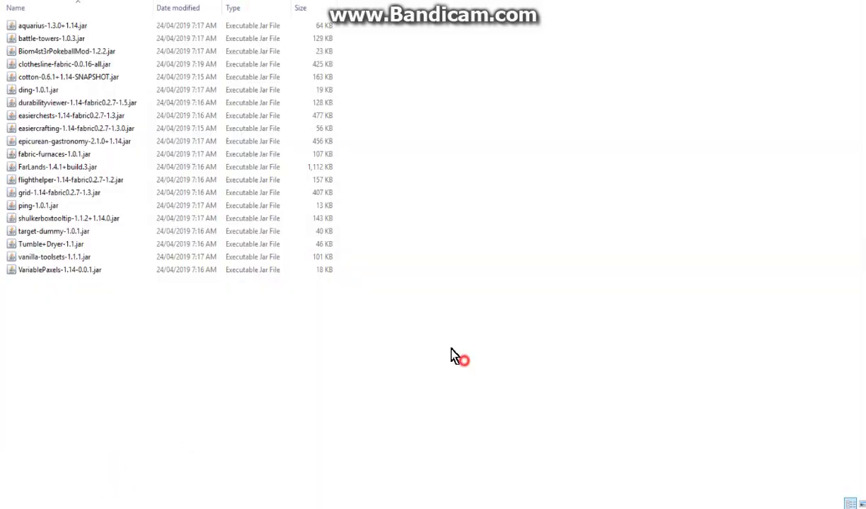
- Return to Downloads holding the Fabric zip, then restore the MultiMC launcher above its console
{"action": "key", "text": "alt+Left"}
{"action": "left_click", "coordinate": [600, 454]}
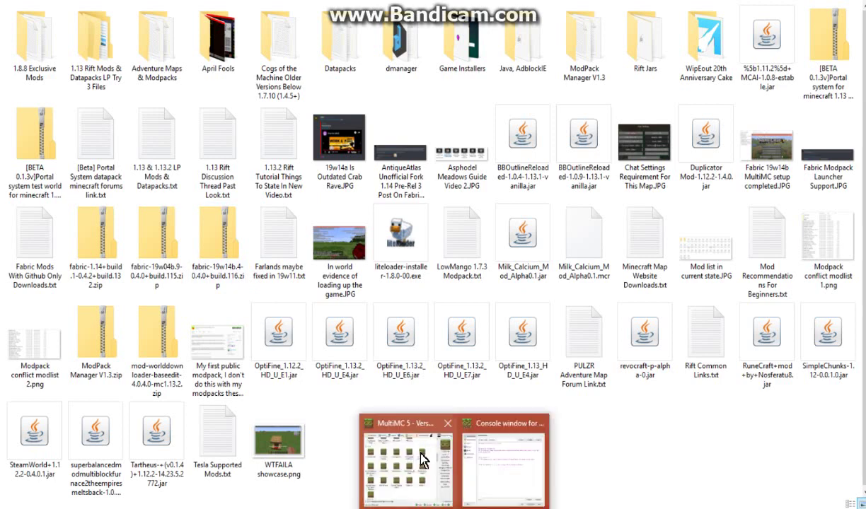
{"action": "left_click", "coordinate": [437, 460]}
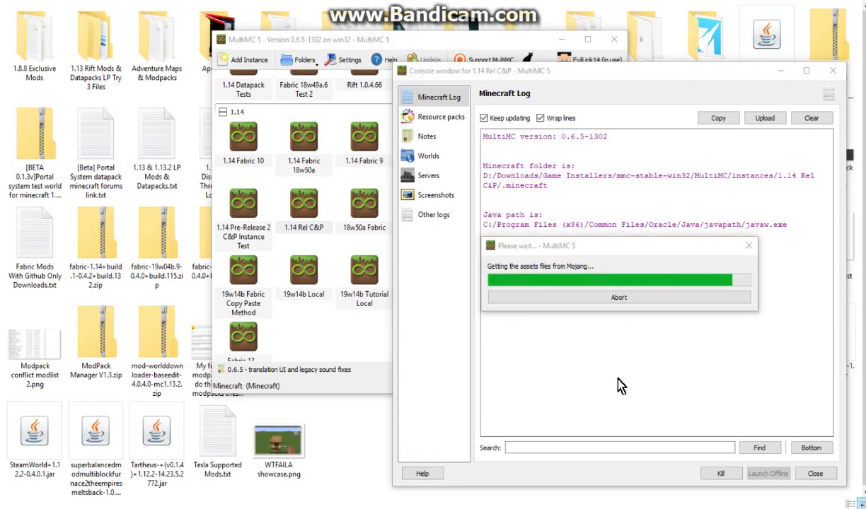
{"action": "left_click", "coordinate": [339, 319]}
- Start a new import-from-zip instance named '1.14 Fabric Local'
{"action": "right_click", "coordinate": [291, 337]}
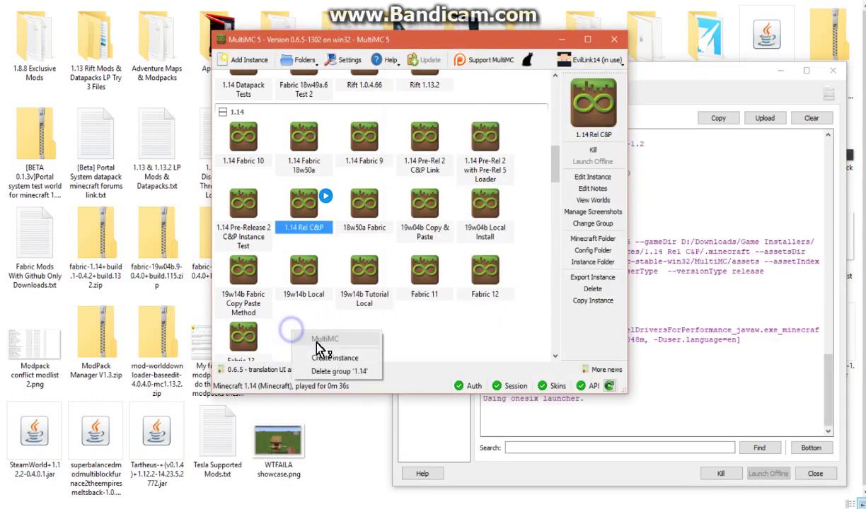
{"action": "left_click", "coordinate": [334, 360]}
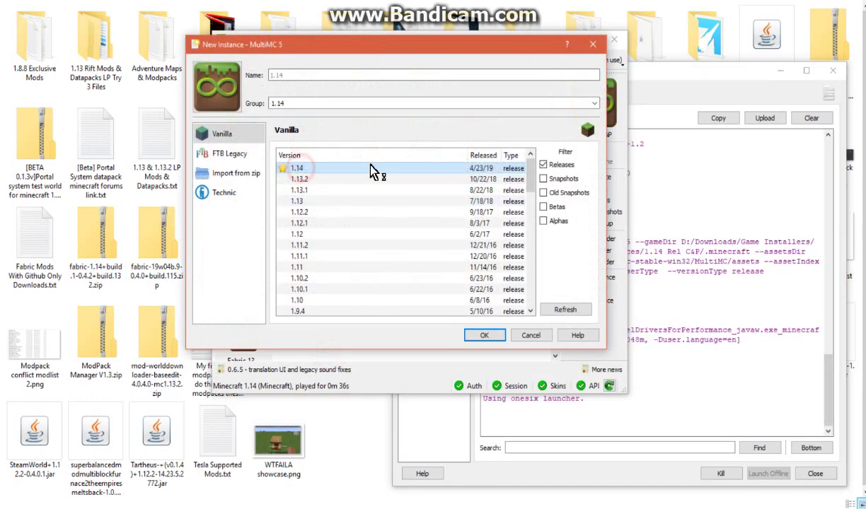
{"action": "left_click", "coordinate": [235, 174]}
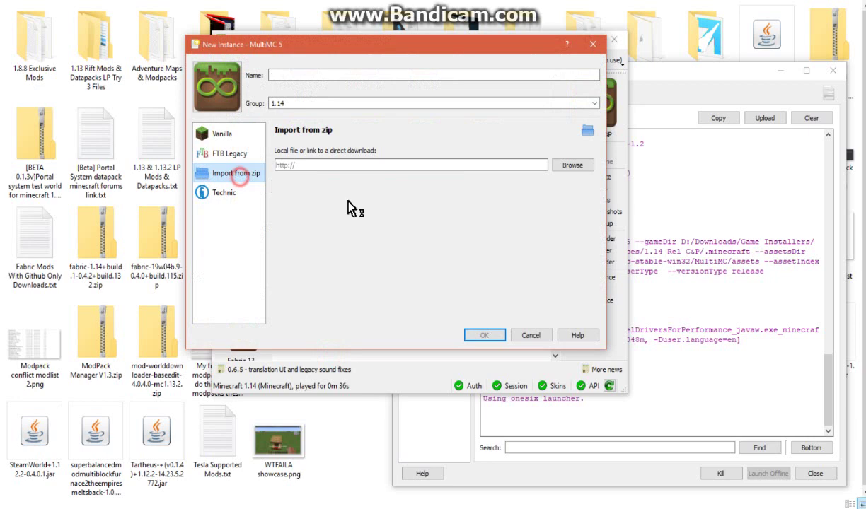
{"action": "left_click", "coordinate": [286, 73]}
{"action": "type", "text": "1.14 Fabric"}
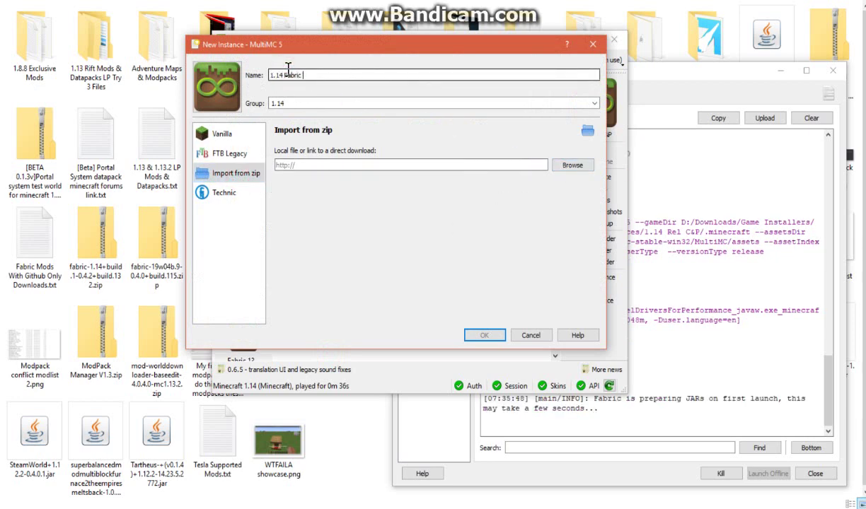
{"action": "type", "text": " Local"}
- Choose fabric-1.14+build.1-0.4.2+build.132.zip from Downloads as the import file
{"action": "left_click", "coordinate": [574, 167]}
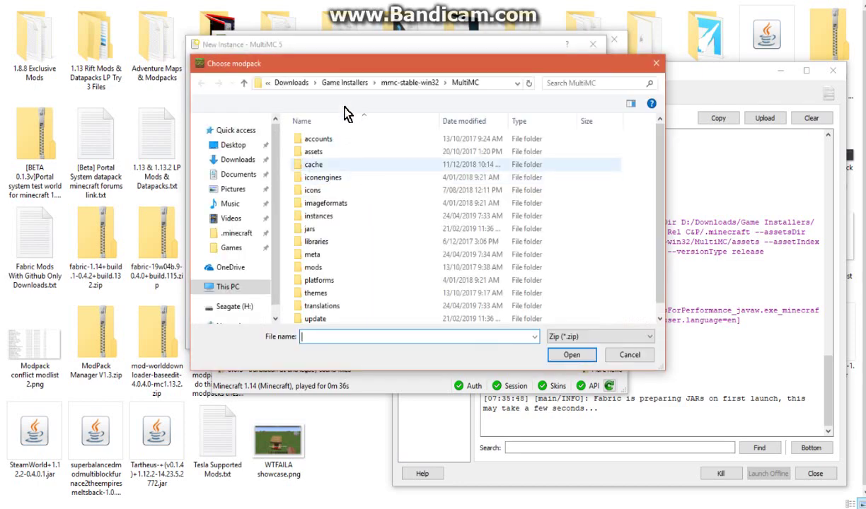
{"action": "left_click", "coordinate": [238, 160]}
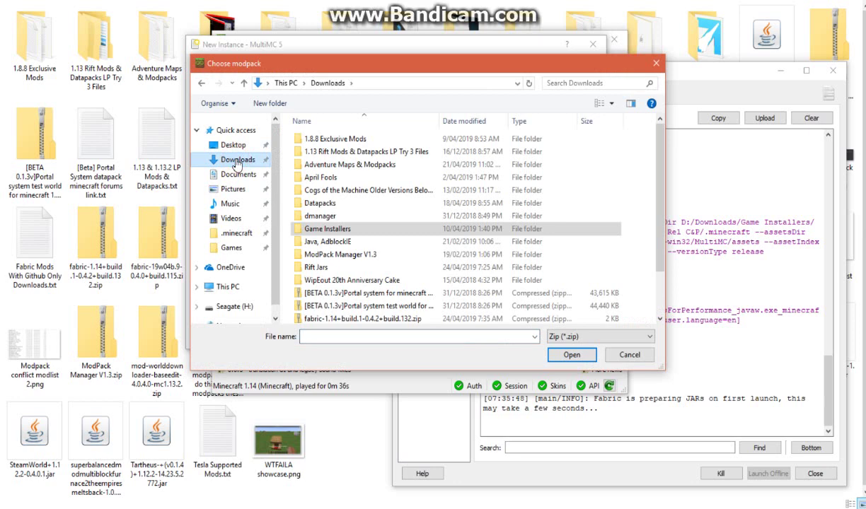
{"action": "scroll", "coordinate": [663, 318], "scroll_direction": "down", "scroll_amount": 2}
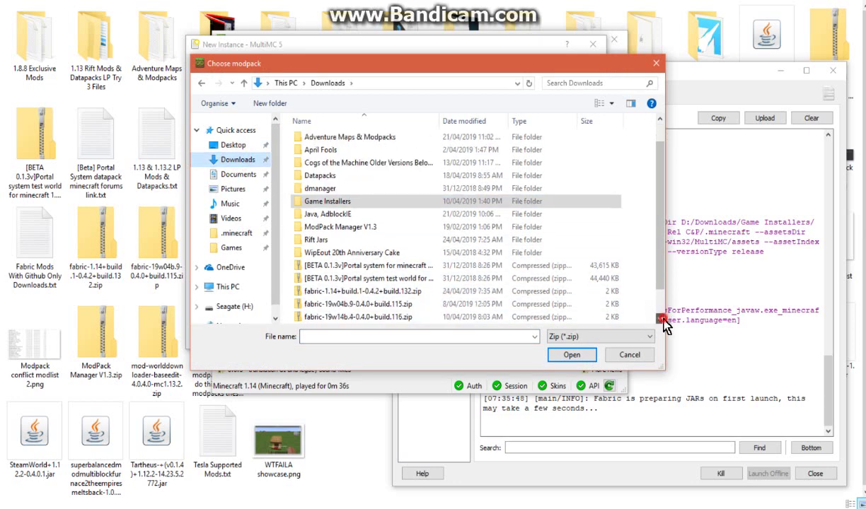
{"action": "left_click", "coordinate": [422, 267]}
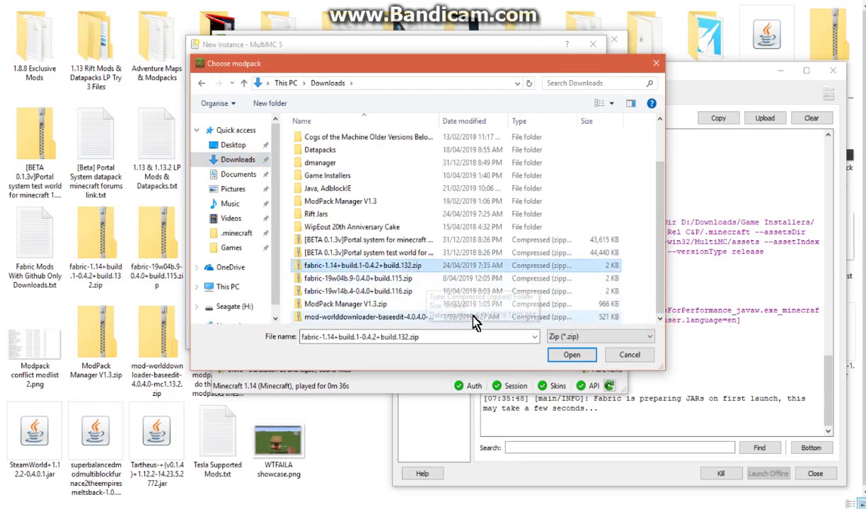
{"action": "left_click", "coordinate": [572, 355]}
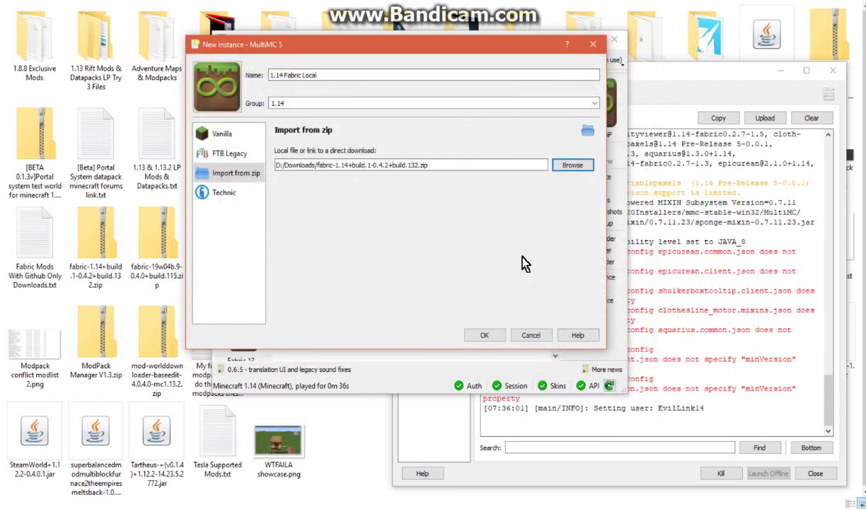
{"action": "left_click", "coordinate": [225, 138]}
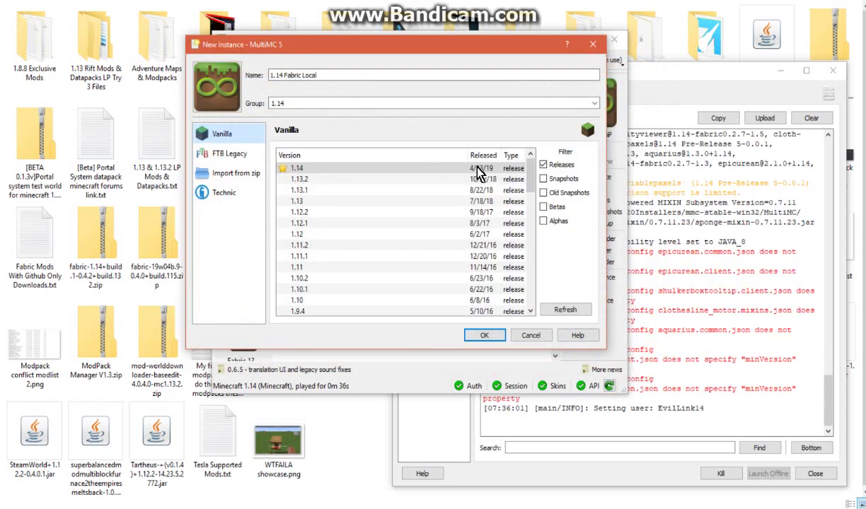
- Create the 1.14 Fabric Local instance from the zip and open its settings
{"action": "left_click", "coordinate": [239, 176]}
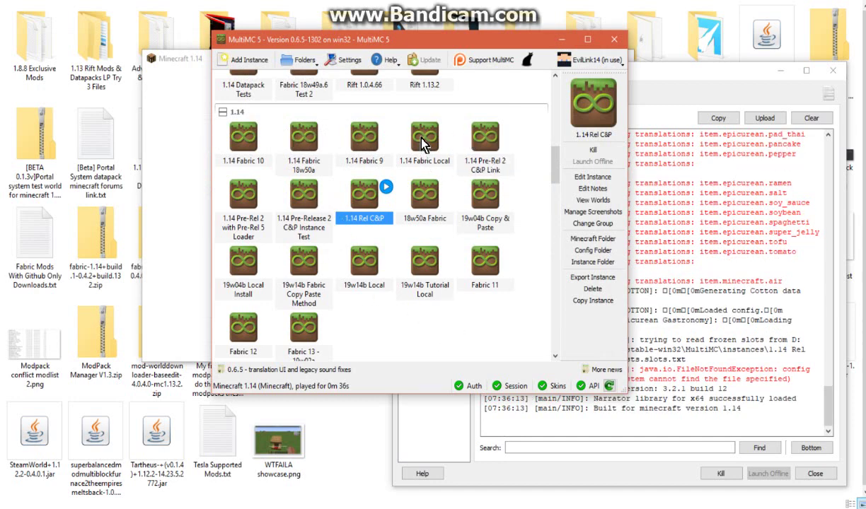
{"action": "left_click", "coordinate": [433, 152]}
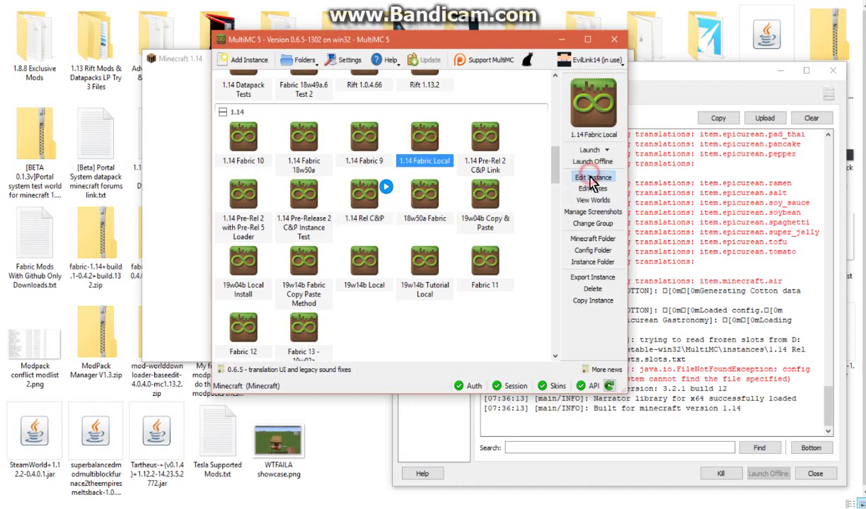
{"action": "left_click", "coordinate": [588, 176]}
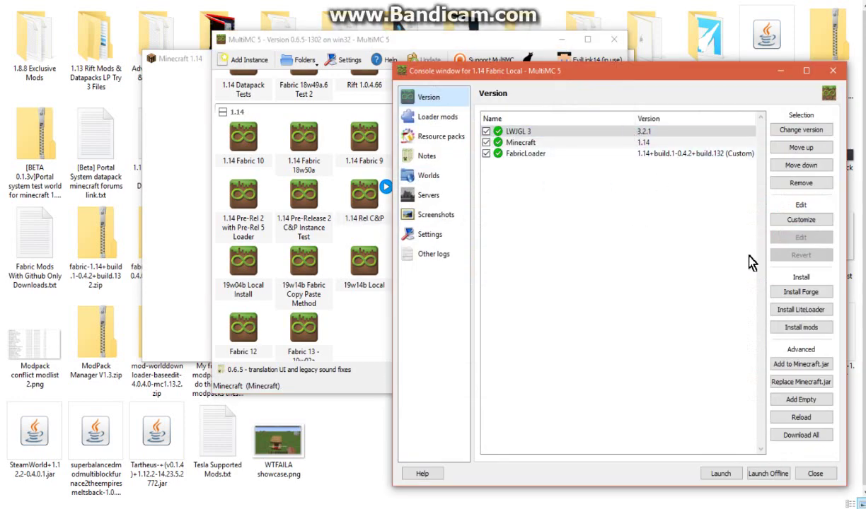
- Minimize the instance settings while Minecraft 1.14 loads, then bring the Downloads folder forward
{"action": "left_click", "coordinate": [780, 71]}
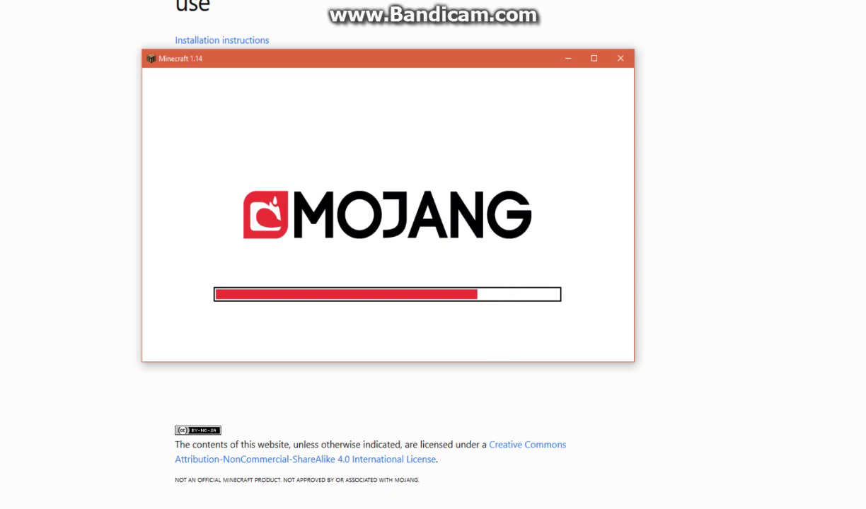
{"action": "left_click", "coordinate": [120, 473]}
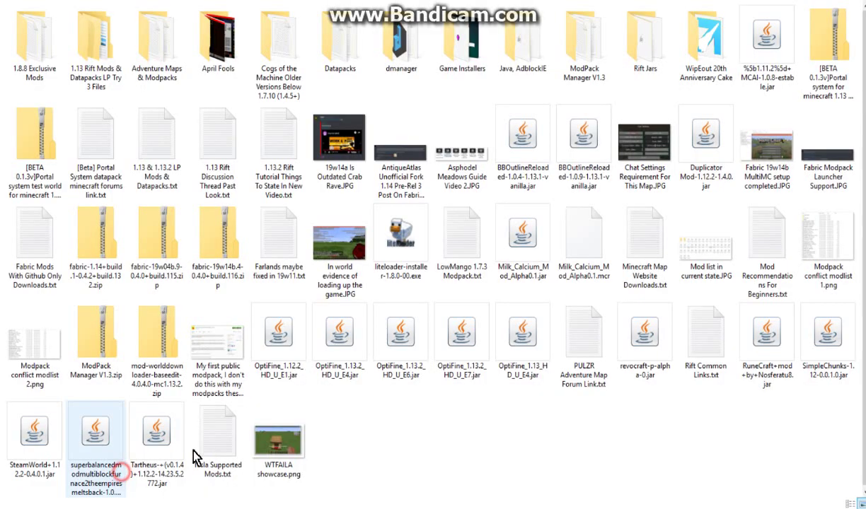
- Navigate from the mods folder up to the MultiMC instances folder
{"action": "left_click", "coordinate": [499, 453]}
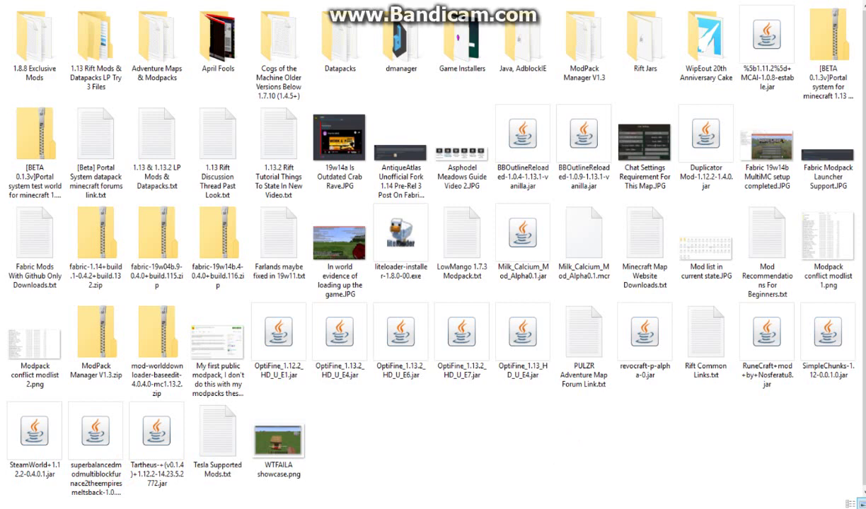
{"action": "key", "text": "alt+Tab"}
{"action": "key", "text": "BackSpace"}
{"action": "key", "text": "BackSpace"}
{"action": "key", "text": "BackSpace"}
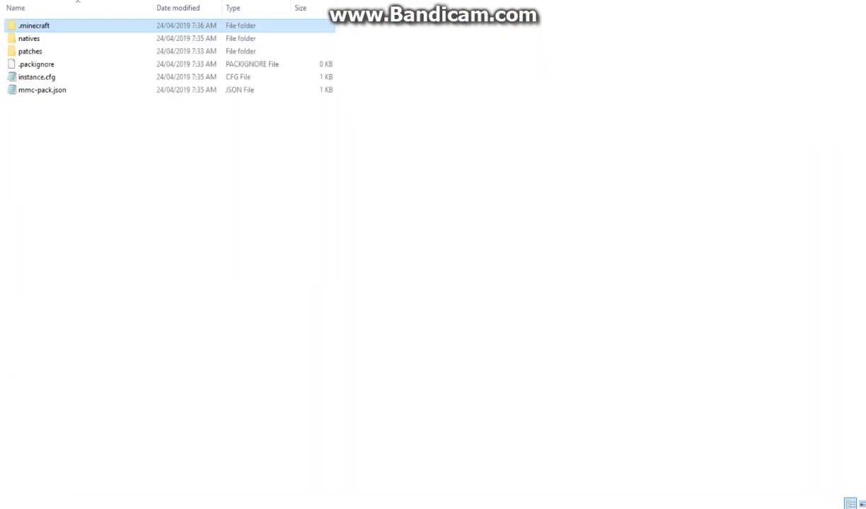
{"action": "left_click", "coordinate": [462, 308]}
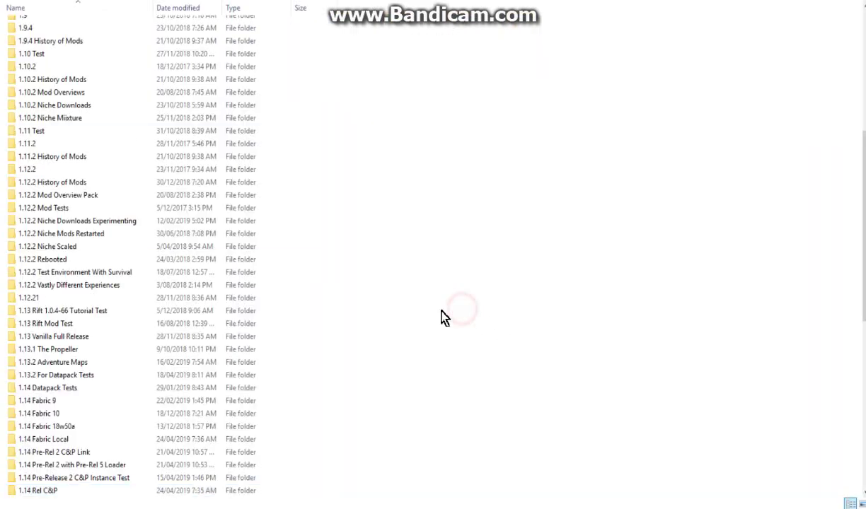
{"action": "scroll", "coordinate": [443, 315], "scroll_direction": "down", "scroll_amount": 4}
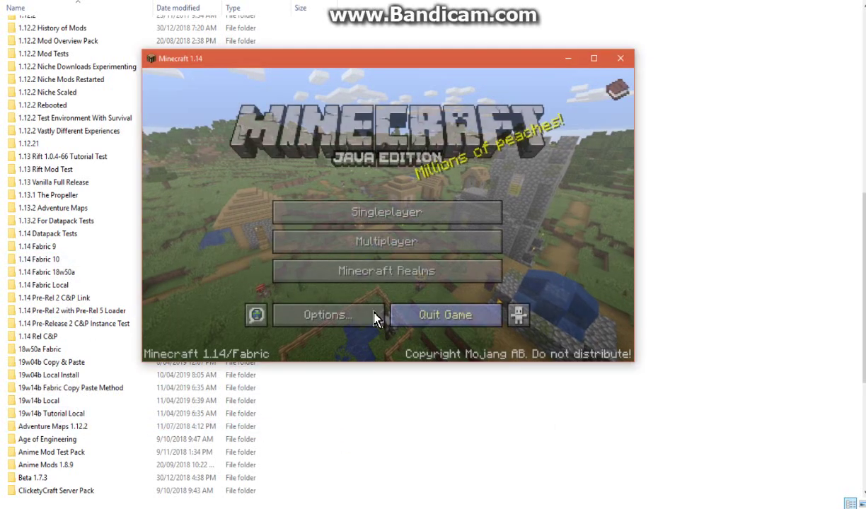
- In Minecraft's Music & Sounds options, turn music off and set master volume to 50%
{"action": "left_click", "coordinate": [373, 318]}
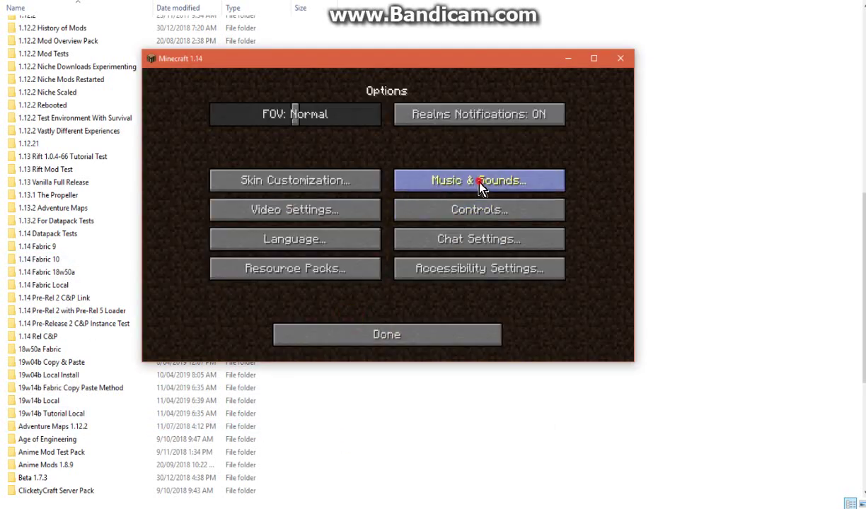
{"action": "left_click", "coordinate": [456, 174]}
{"action": "left_click_drag", "start_coordinate": [375, 143], "coordinate": [182, 142]}
{"action": "left_click", "coordinate": [375, 114]}
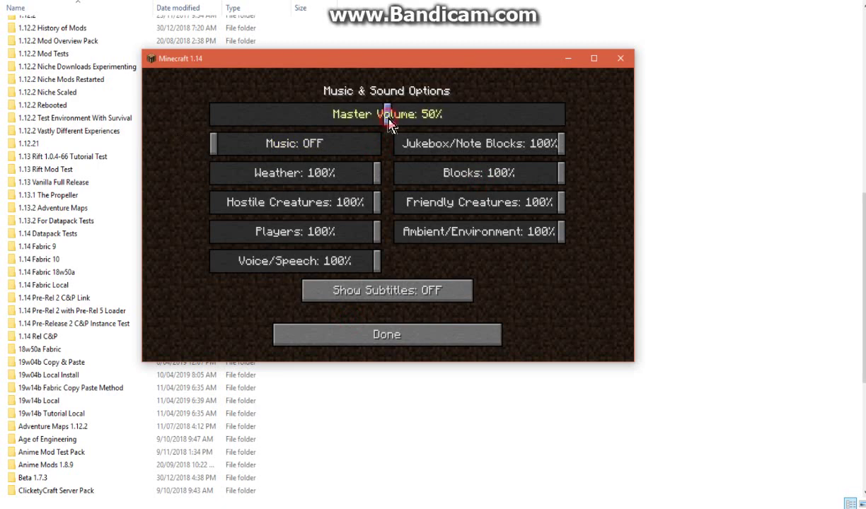
{"action": "left_click", "coordinate": [380, 333]}
- Turn Realms notifications off and begin a new singleplayer world with cheats allowed
{"action": "left_click", "coordinate": [495, 115]}
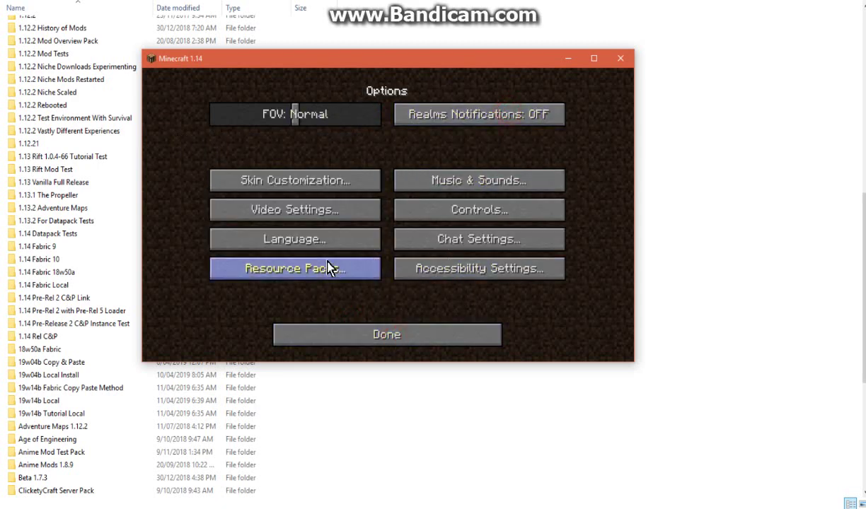
{"action": "left_click", "coordinate": [419, 335]}
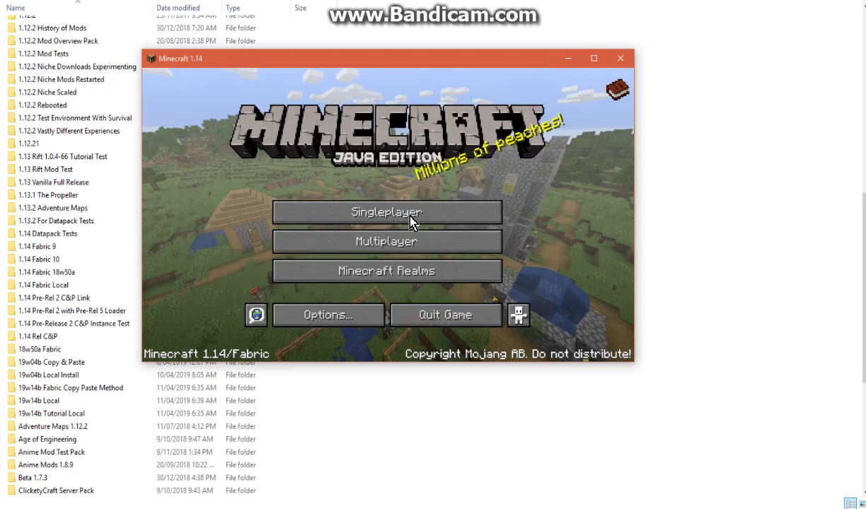
{"action": "left_click", "coordinate": [436, 222]}
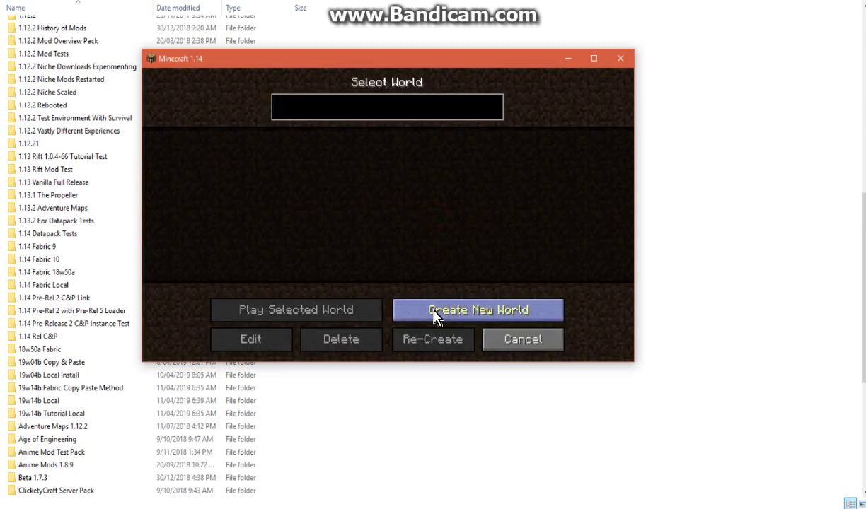
{"action": "left_click", "coordinate": [435, 308]}
{"action": "left_click", "coordinate": [362, 313]}
{"action": "left_click", "coordinate": [352, 265]}
{"action": "left_click", "coordinate": [382, 306]}
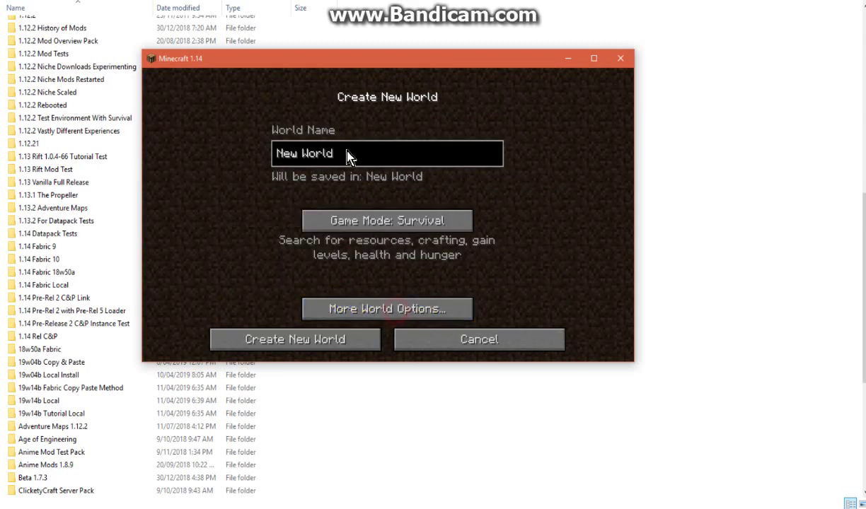
- Name the world '1.14 Fabric MultiMC C&P' and generate it
{"action": "key", "text": "BackSpace"}
{"action": "key", "text": "BackSpace"}
{"action": "key", "text": "BackSpace"}
{"action": "key", "text": "BackSpace"}
{"action": "key", "text": "BackSpace"}
{"action": "key", "text": "BackSpace"}
{"action": "key", "text": "BackSpace"}
{"action": "key", "text": "BackSpace"}
{"action": "key", "text": "BackSpace"}
{"action": "type", "text": "1"}
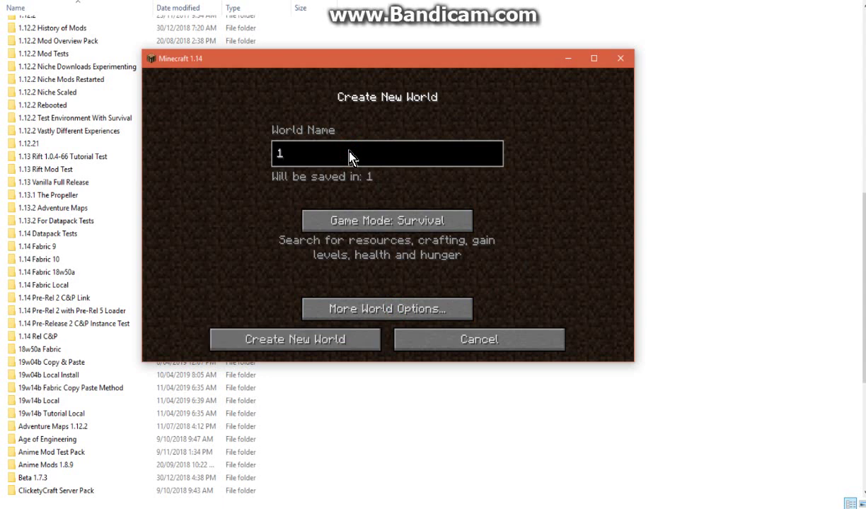
{"action": "type", "text": ".14 Fabric"}
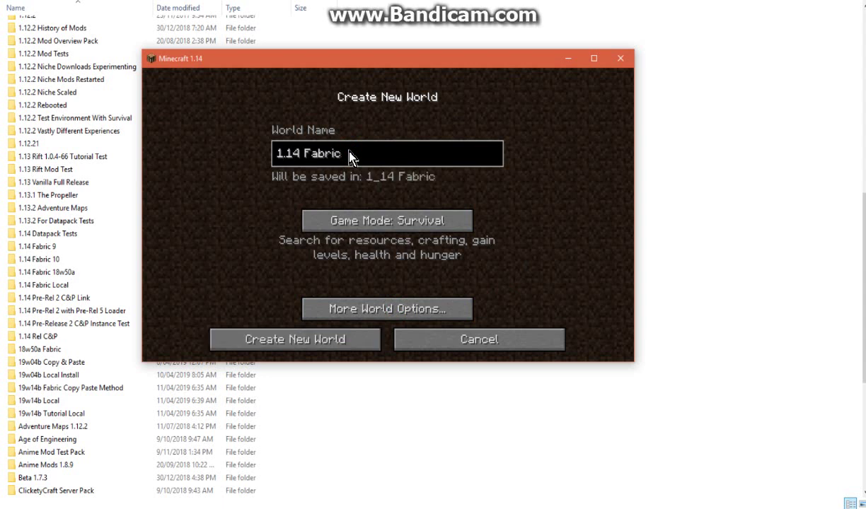
{"action": "type", "text": " MultiMC C&P"}
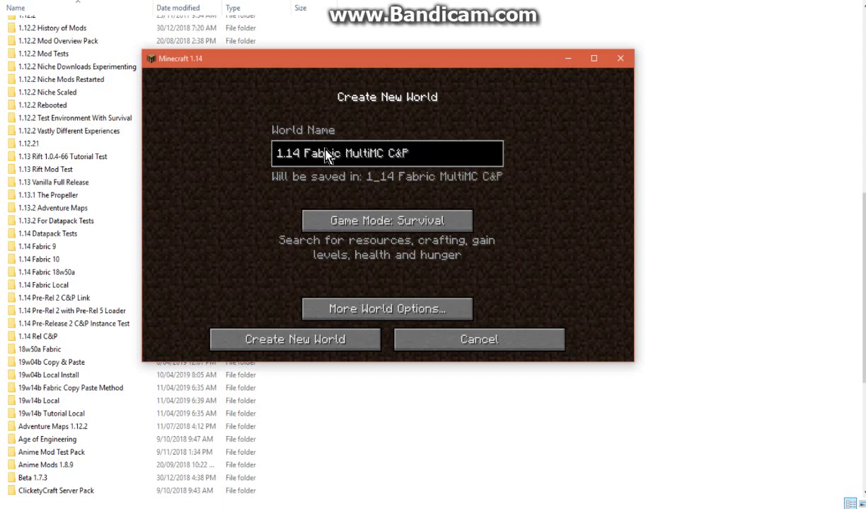
{"action": "left_click", "coordinate": [354, 340]}
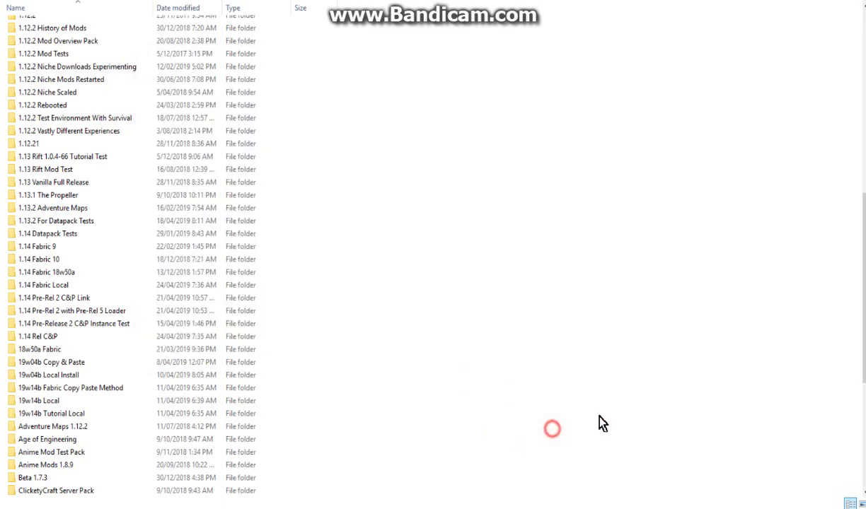
- Paste the Fabric mod jars into 1.14 Fabric Local's .minecraft/mods folder and start joining the world
{"action": "double_click", "coordinate": [64, 285]}
{"action": "double_click", "coordinate": [50, 27]}
{"action": "double_click", "coordinate": [51, 37]}
{"action": "key", "text": "ctrl+v"}
{"action": "left_click", "coordinate": [573, 296]}
{"action": "left_click", "coordinate": [671, 249]}
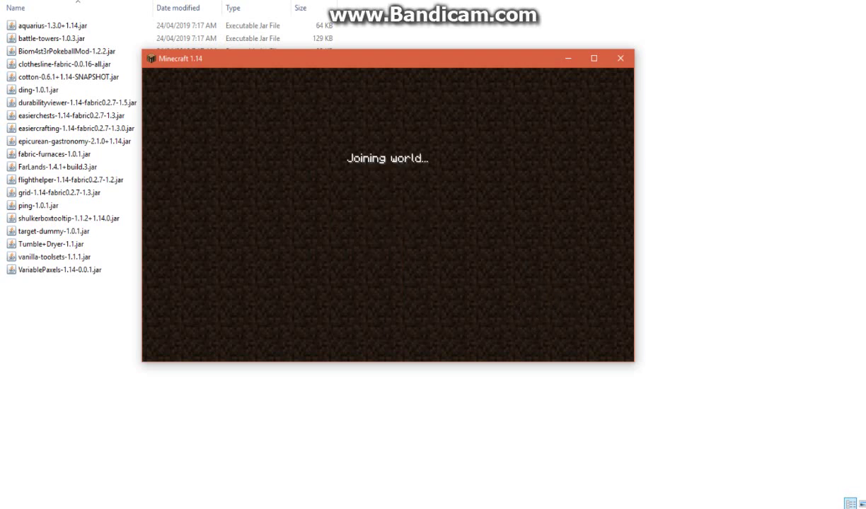
- Check the inventory, walk toward the mountain, and run /datapack list to confirm 14 enabled packs
{"action": "key", "text": "e"}
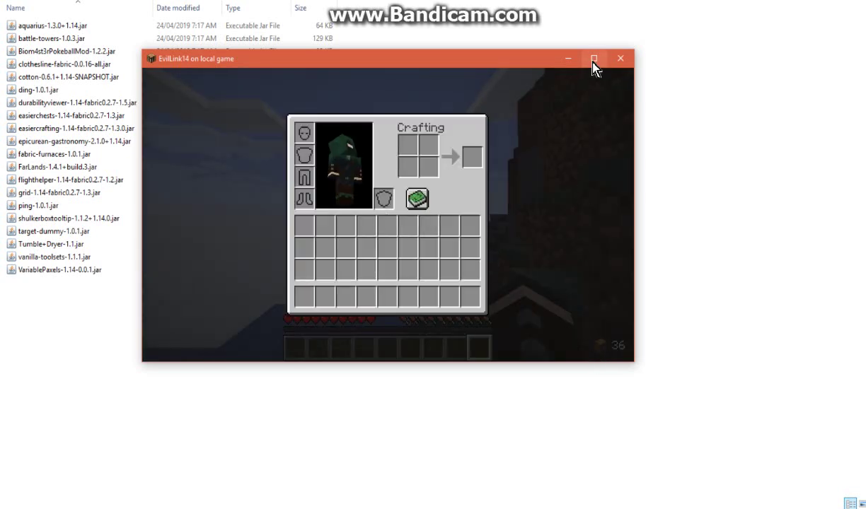
{"action": "key", "text": "e"}
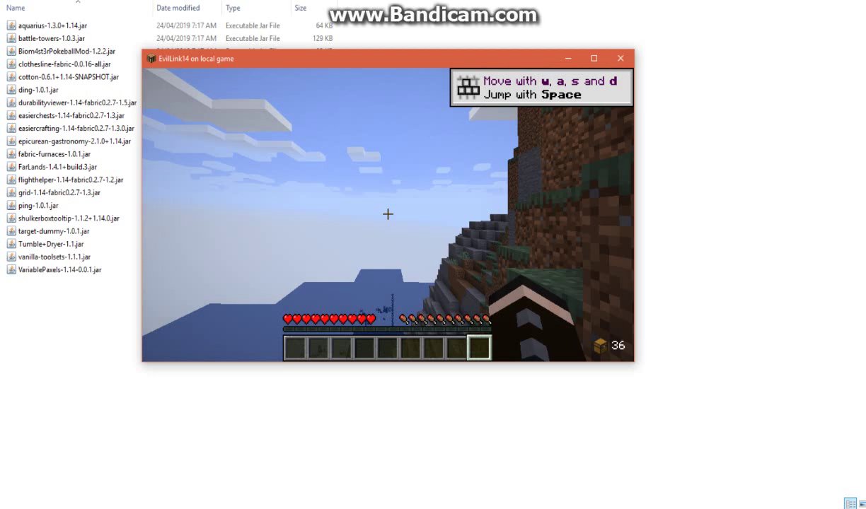
{"action": "key", "text": "w"}
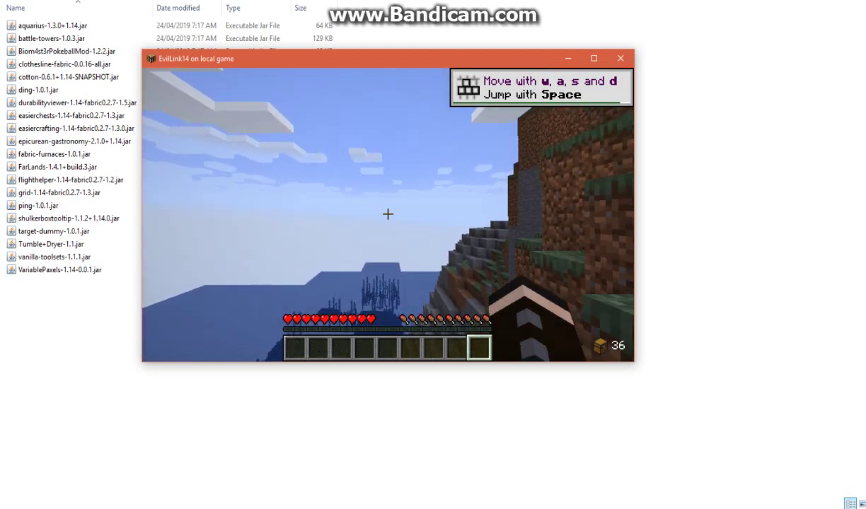
{"action": "key", "text": "w"}
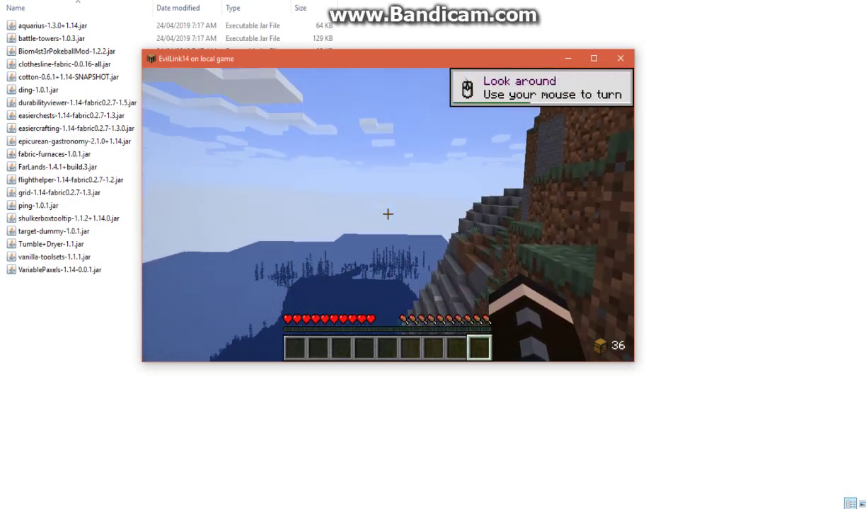
{"action": "key", "text": "w"}
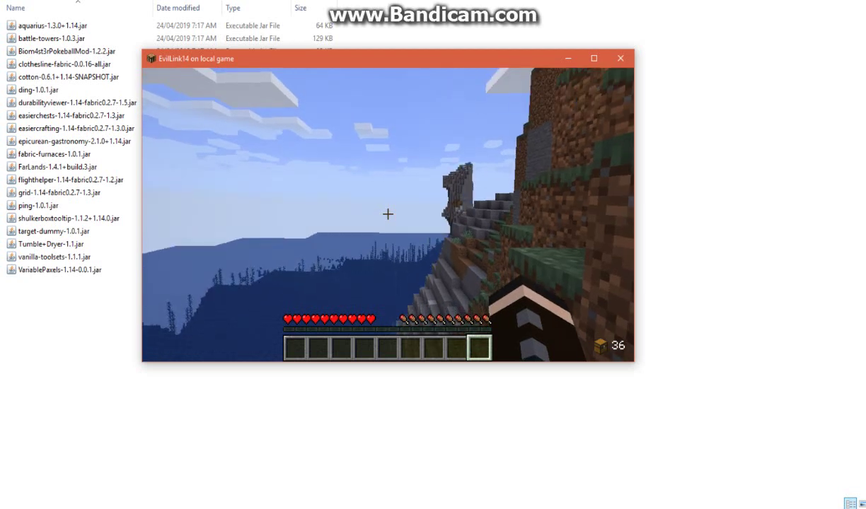
{"action": "key", "text": "t"}
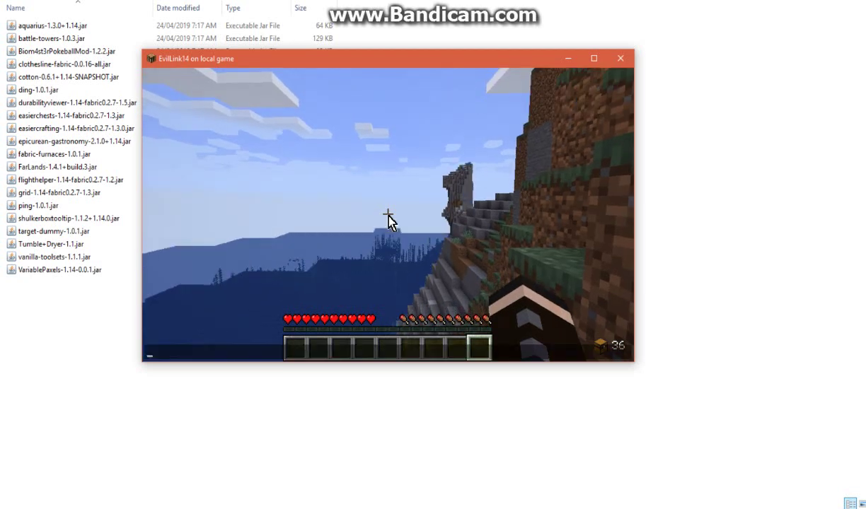
{"action": "type", "text": "/datapack "}
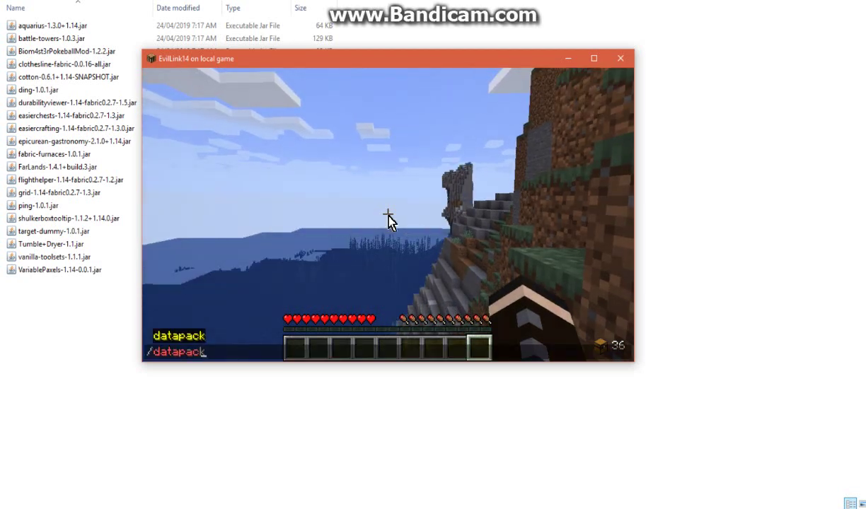
{"action": "type", "text": "list"}
{"action": "key", "text": "Return"}
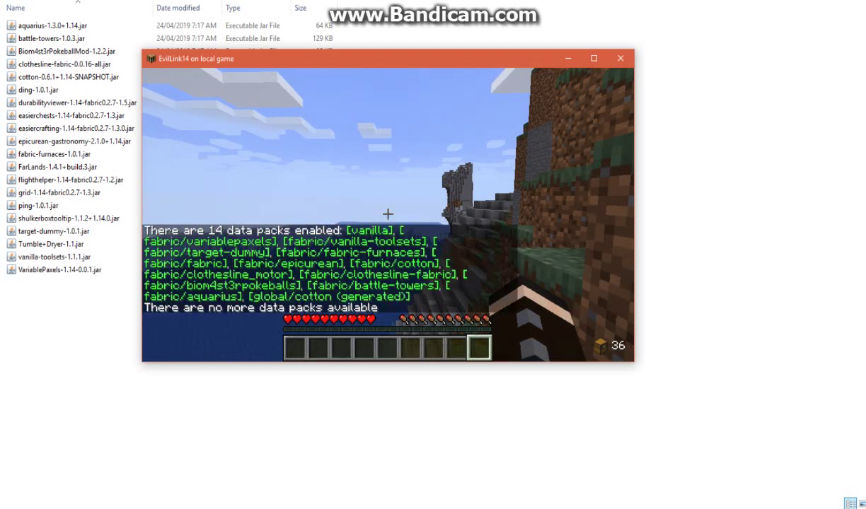
- Switch the player to Creative mode with /gamemode creative
{"action": "type", "text": "t/game"}
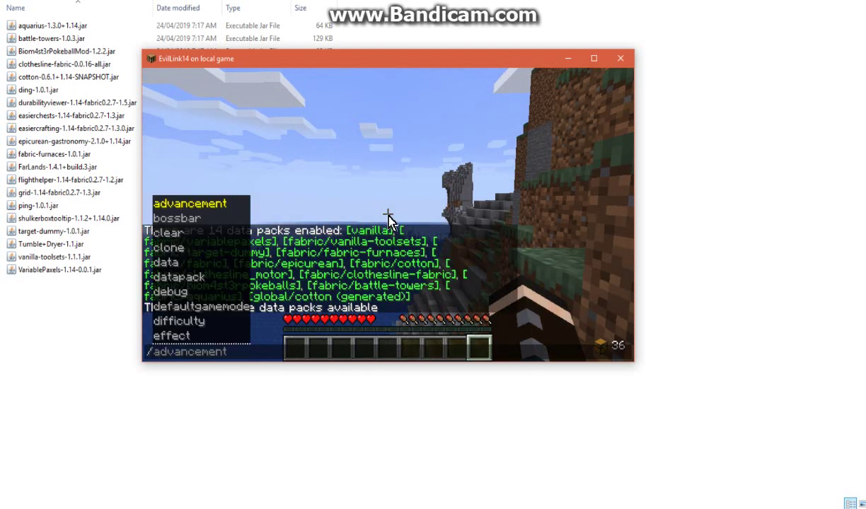
{"action": "key", "text": "Tab"}
{"action": "type", "text": "c"}
{"action": "key", "text": "Tab"}
{"action": "key", "text": "Return"}
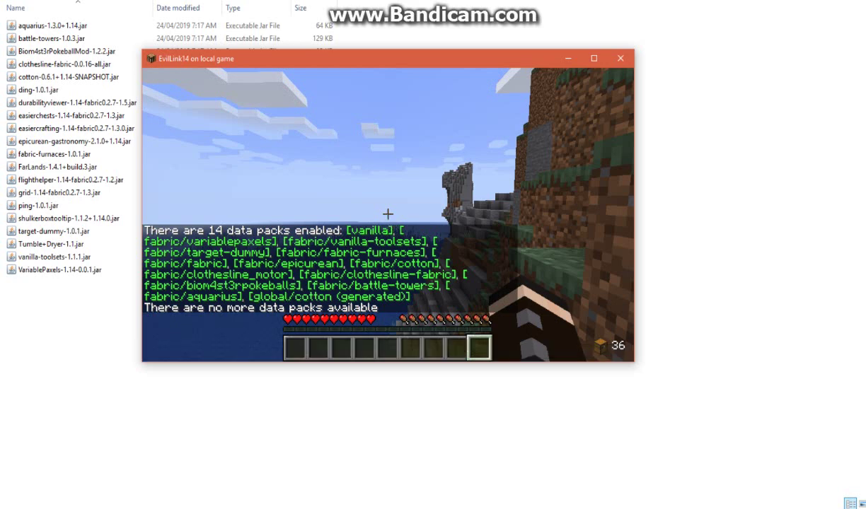
- Browse the creative tabs on the next page, including Clothesline and Epicurean Gastronomy items
{"action": "key", "text": "e"}
{"action": "left_click", "coordinate": [491, 143]}
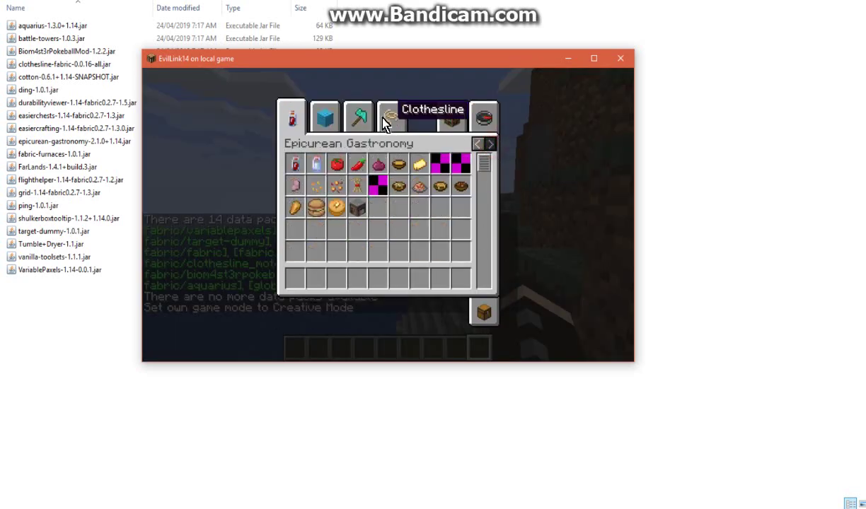
{"action": "left_click", "coordinate": [386, 122]}
{"action": "left_click", "coordinate": [290, 120]}
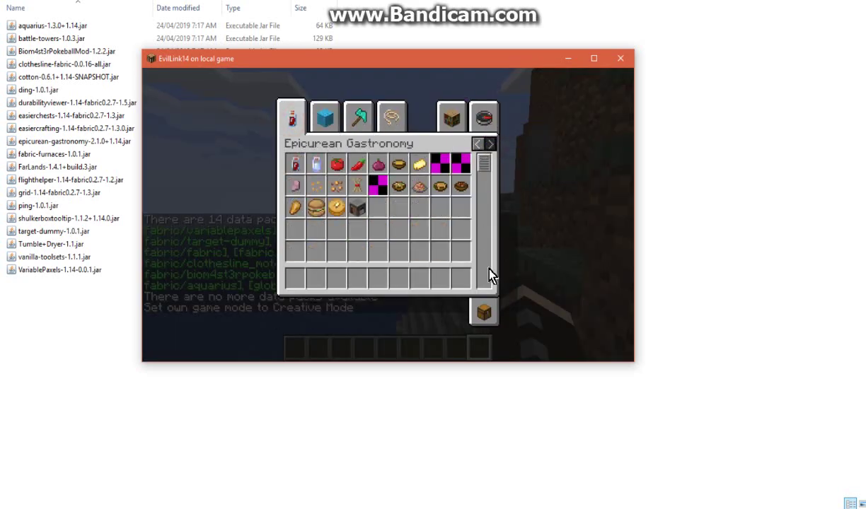
{"action": "left_click", "coordinate": [485, 316]}
- Scroll through the Search Items list to review the modded items
{"action": "left_click", "coordinate": [484, 117]}
{"action": "left_click_drag", "start_coordinate": [484, 164], "coordinate": [493, 303]}
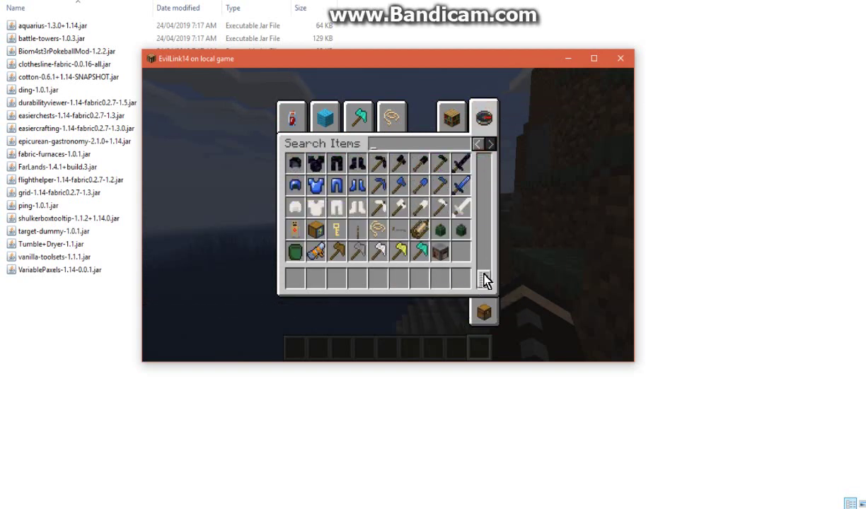
{"action": "scroll", "coordinate": [484, 279], "scroll_direction": "up", "scroll_amount": 6}
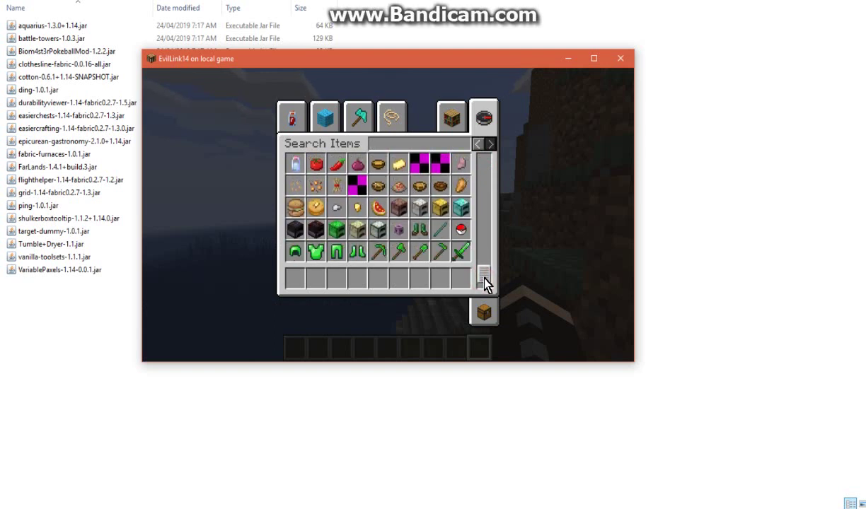
{"action": "scroll", "coordinate": [485, 280], "scroll_direction": "down", "scroll_amount": 2}
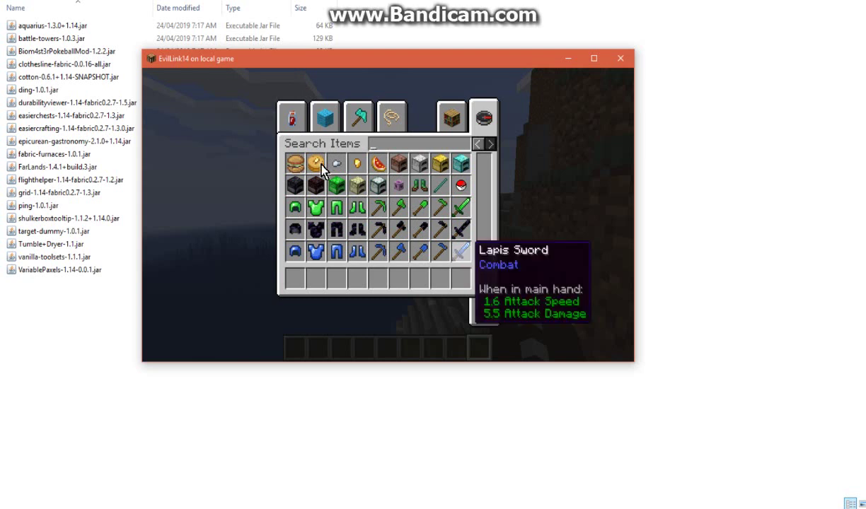
{"action": "scroll", "coordinate": [482, 278], "scroll_direction": "up", "scroll_amount": 3}
{"action": "scroll", "coordinate": [483, 287], "scroll_direction": "down", "scroll_amount": 6}
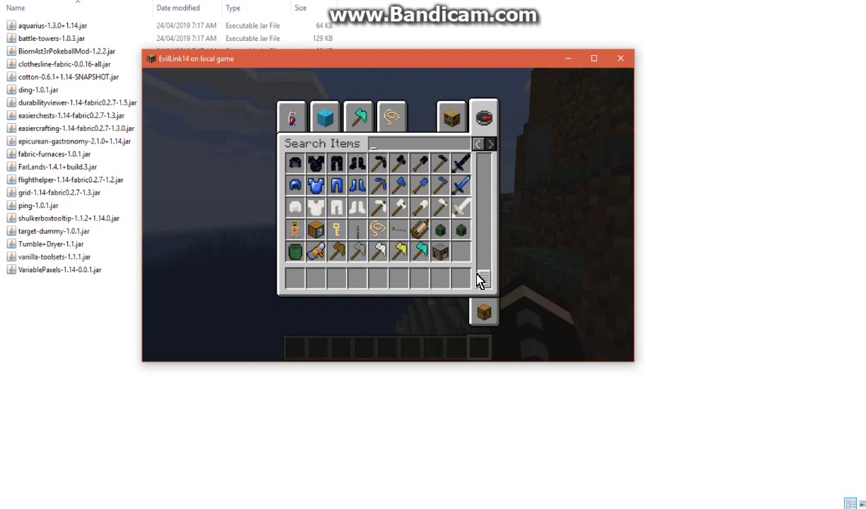
{"action": "scroll", "coordinate": [483, 280], "scroll_direction": "up", "scroll_amount": 3}
{"action": "scroll", "coordinate": [483, 277], "scroll_direction": "up", "scroll_amount": 2}
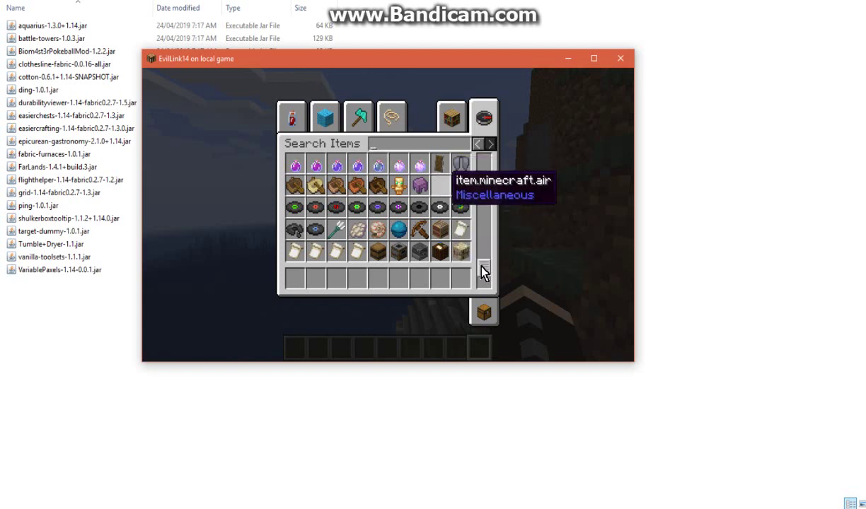
{"action": "scroll", "coordinate": [483, 276], "scroll_direction": "down", "scroll_amount": 1}
{"action": "scroll", "coordinate": [486, 281], "scroll_direction": "down", "scroll_amount": 2}
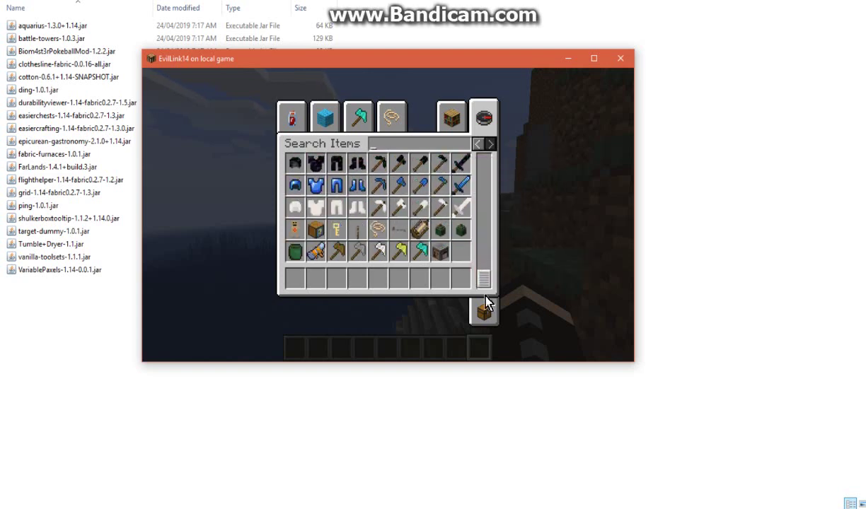
- Save the world and quit to the title screen
{"action": "left_click", "coordinate": [484, 312]}
{"action": "key", "text": "Escape"}
{"action": "key", "text": "Escape"}
{"action": "left_click", "coordinate": [439, 283]}
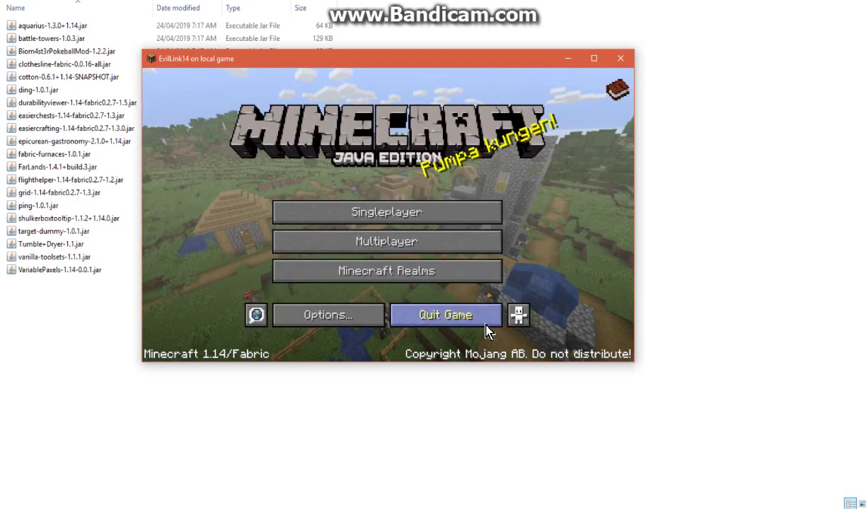
- Quit Minecraft, close the 1.14 Fabric Local console window, and deselect the instance in MultiMC
{"action": "left_click", "coordinate": [453, 320]}
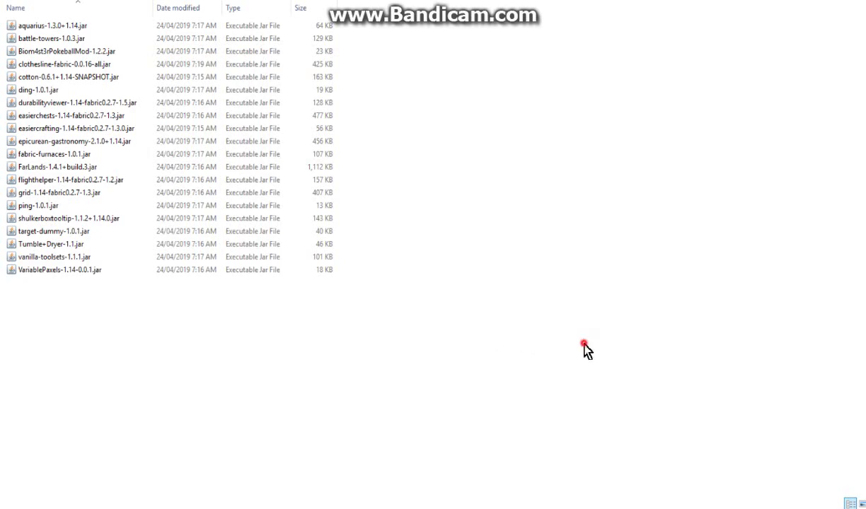
{"action": "mouse_move", "coordinate": [483, 467]}
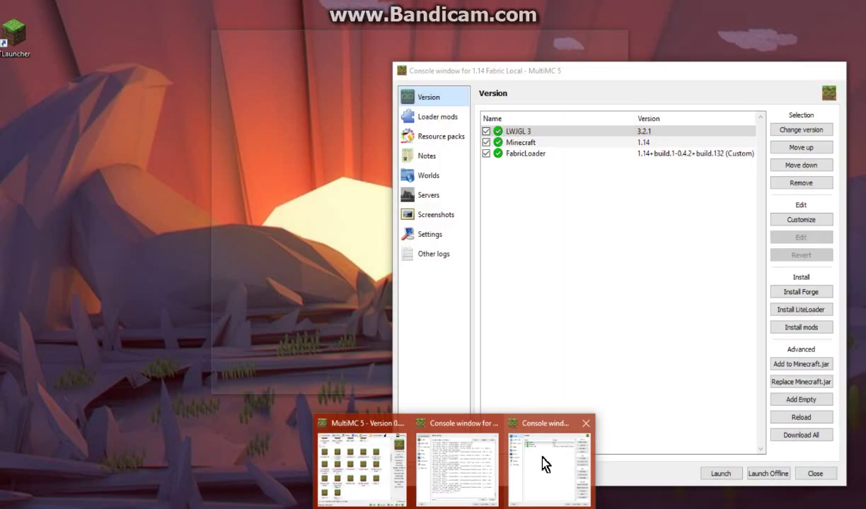
{"action": "left_click", "coordinate": [543, 417]}
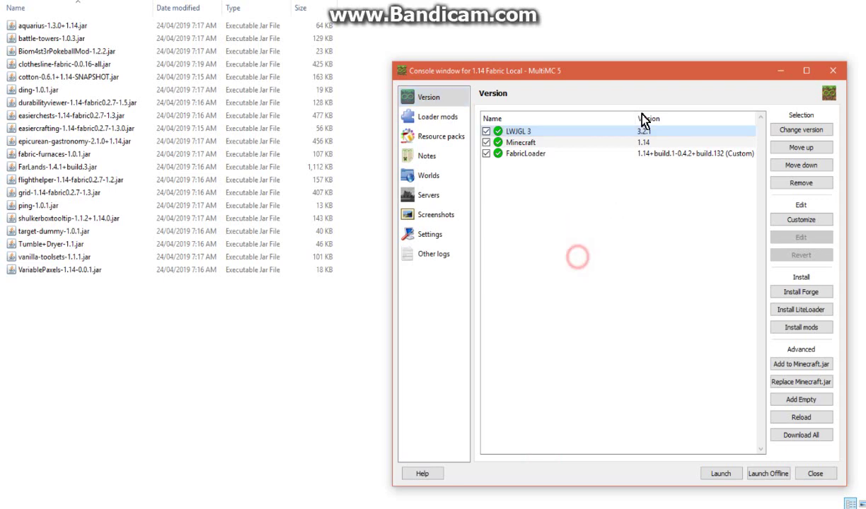
{"action": "left_click", "coordinate": [834, 72]}
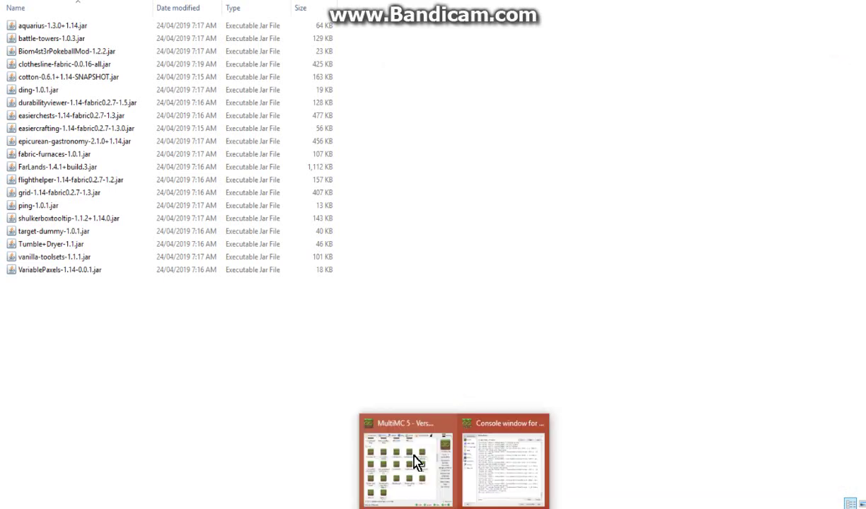
{"action": "left_click", "coordinate": [414, 455]}
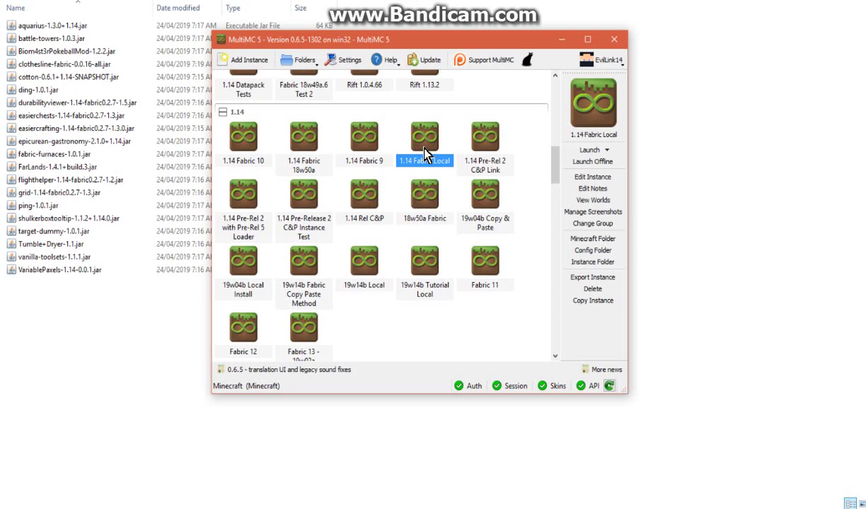
{"action": "left_click", "coordinate": [412, 328]}
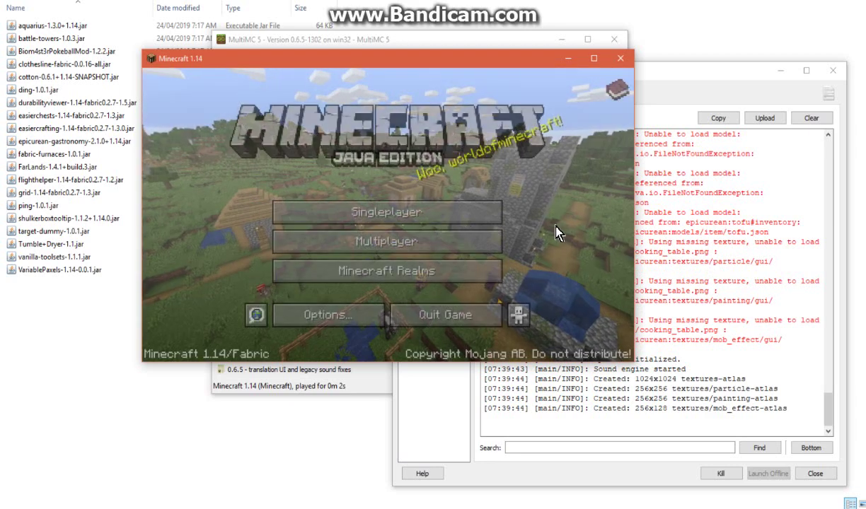
- Turn music off, set master volume to 50%, and disable Realms notifications
{"action": "left_click", "coordinate": [365, 316]}
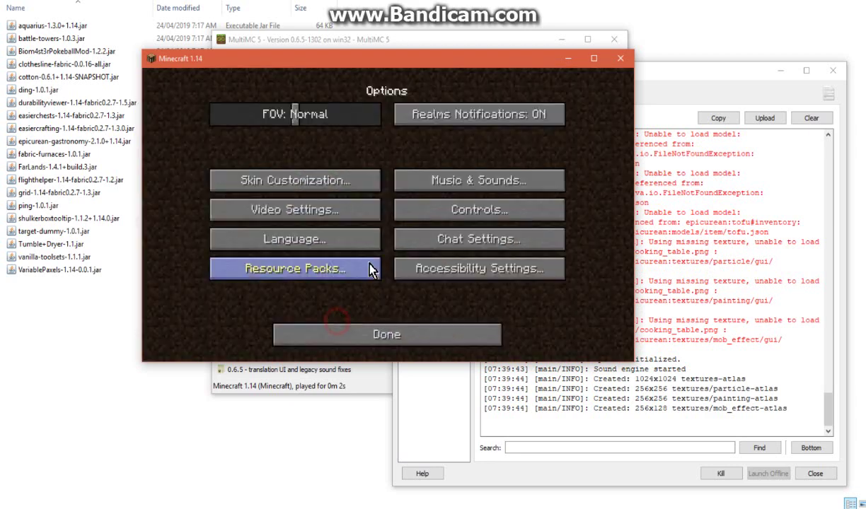
{"action": "left_click", "coordinate": [487, 196]}
{"action": "left_click_drag", "start_coordinate": [366, 145], "coordinate": [180, 148]}
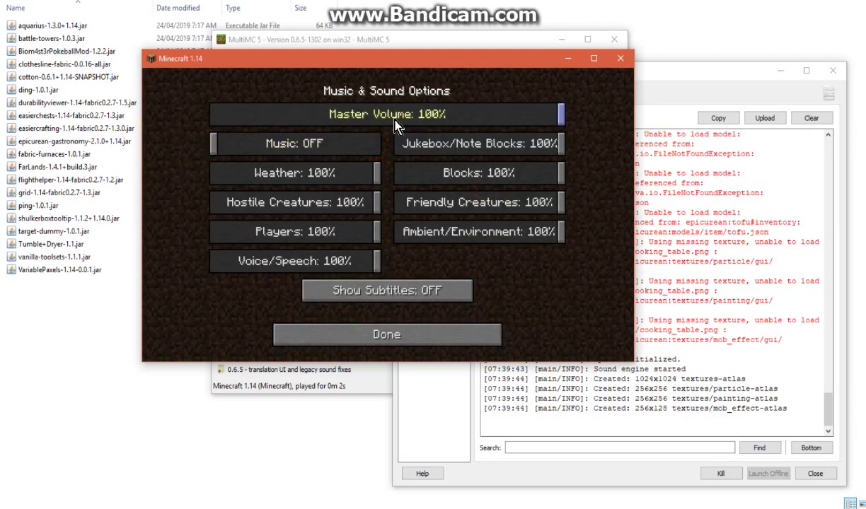
{"action": "left_click", "coordinate": [372, 116]}
{"action": "left_click", "coordinate": [387, 334]}
{"action": "left_click", "coordinate": [387, 335]}
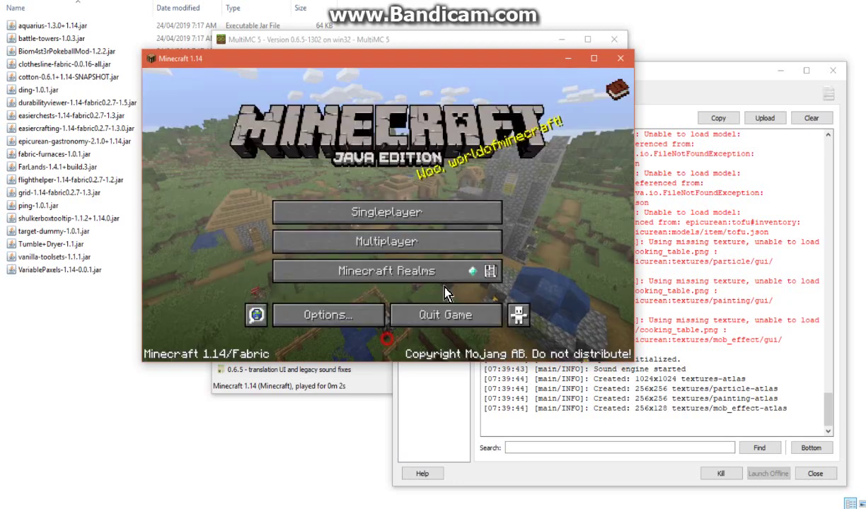
{"action": "left_click", "coordinate": [368, 316]}
{"action": "left_click", "coordinate": [493, 120]}
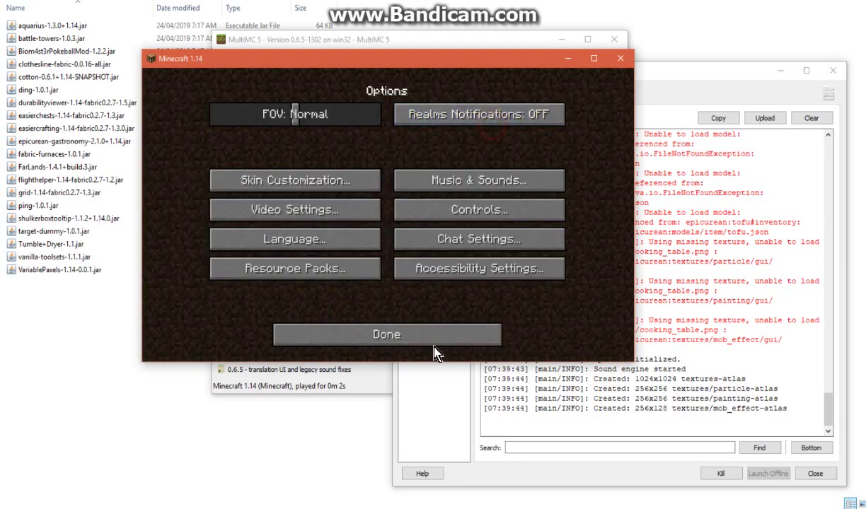
{"action": "left_click", "coordinate": [435, 343]}
- Create a new singleplayer world named '1.14 Rel Fabric Local' with cheats allowed
{"action": "left_click", "coordinate": [406, 210]}
{"action": "left_click", "coordinate": [419, 305]}
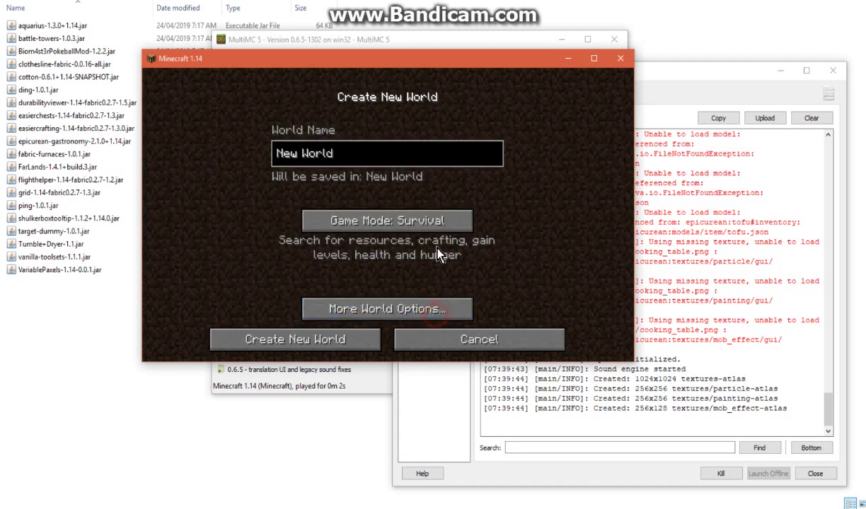
{"action": "key", "text": "BackSpace"}
{"action": "key", "text": "BackSpace"}
{"action": "key", "text": "BackSpace"}
{"action": "key", "text": "BackSpace"}
{"action": "key", "text": "BackSpace"}
{"action": "key", "text": "BackSpace"}
{"action": "key", "text": "BackSpace"}
{"action": "key", "text": "BackSpace"}
{"action": "key", "text": "BackSpace"}
{"action": "type", "text": "1.14 Rel "}
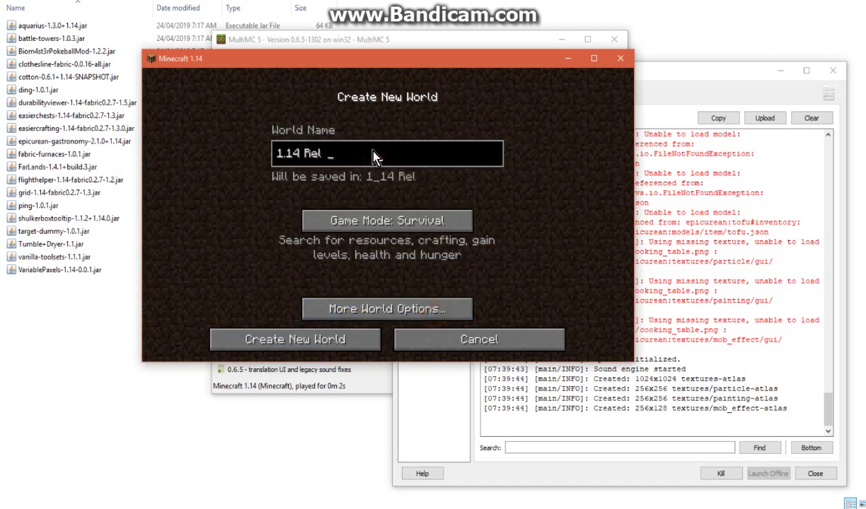
{"action": "type", "text": "Fabric Local"}
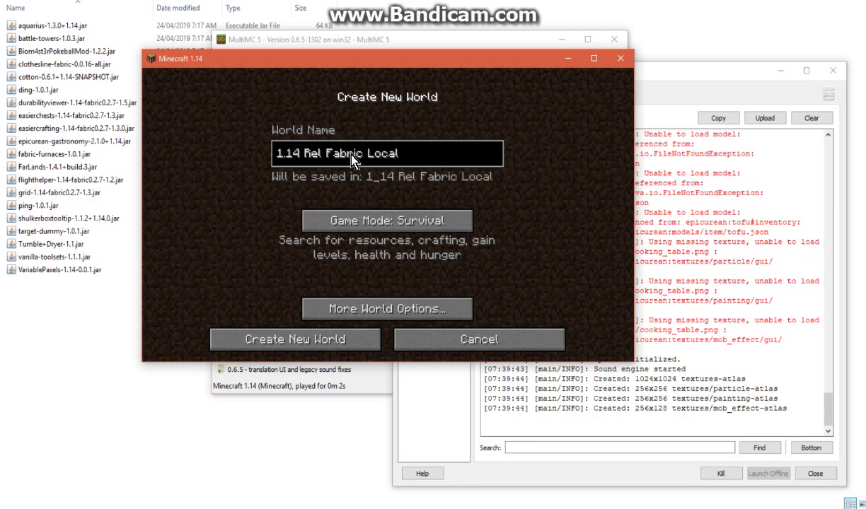
{"action": "left_click", "coordinate": [438, 309]}
{"action": "left_click", "coordinate": [360, 264]}
{"action": "left_click", "coordinate": [400, 309]}
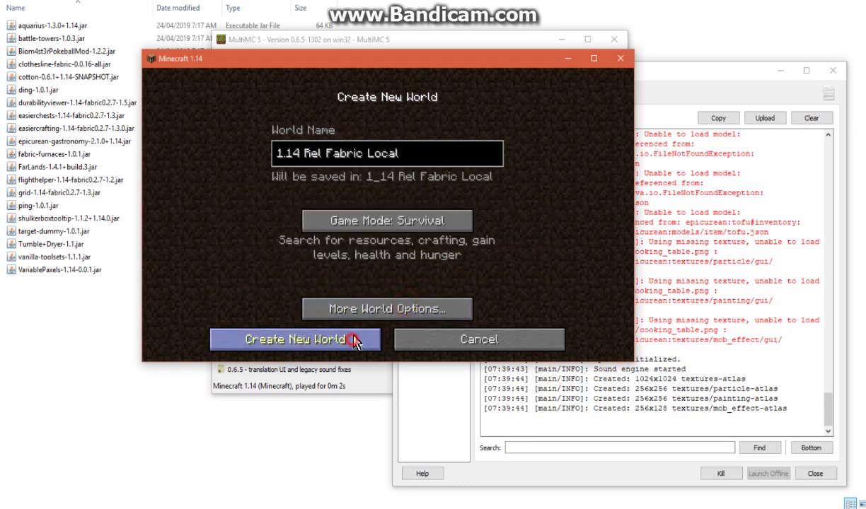
{"action": "left_click", "coordinate": [355, 341]}
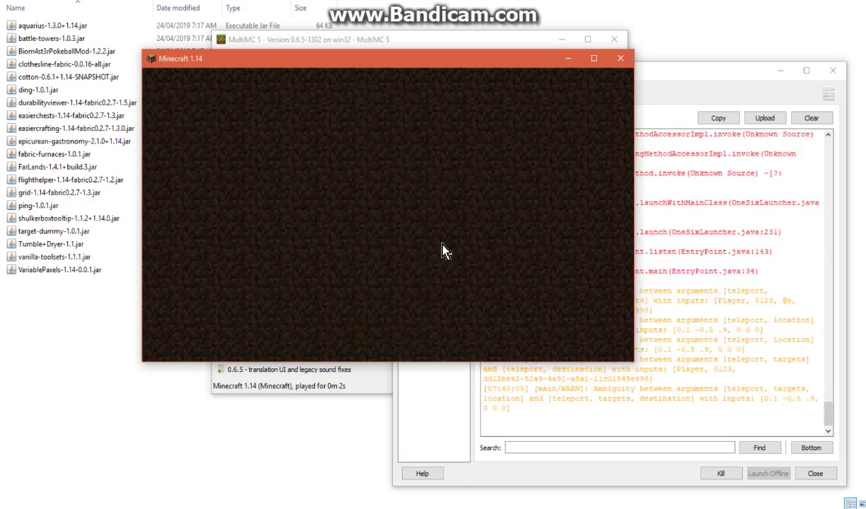